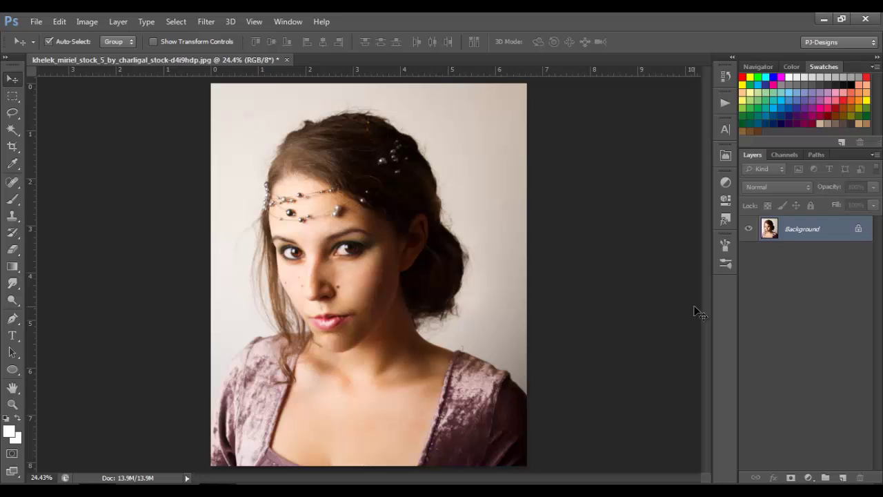
Duplicate the background layer to Layer 1 and run Filter > Anthropics > Portrait Professional on it
{"action": "key", "text": "ctrl+j"}
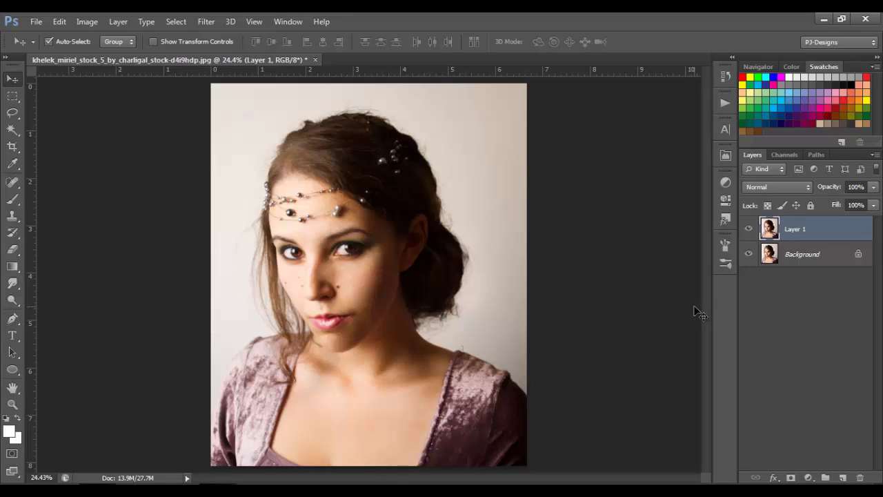
{"action": "left_click", "coordinate": [205, 21]}
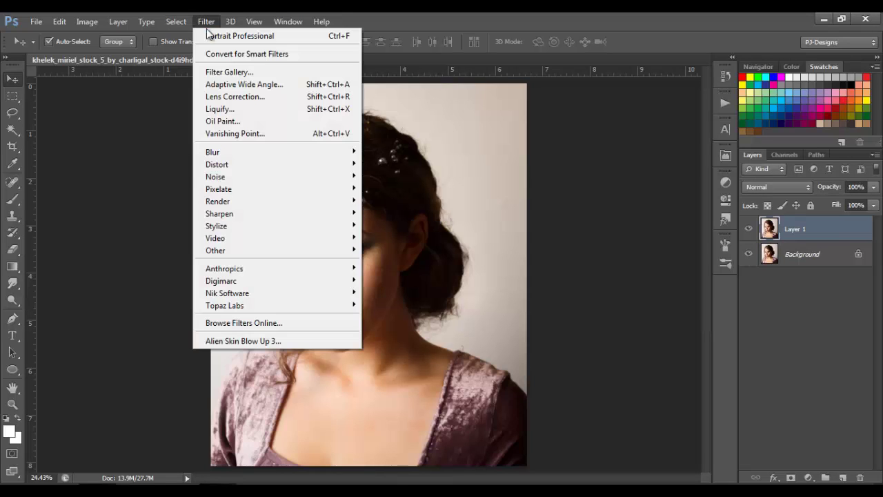
{"action": "mouse_move", "coordinate": [254, 268]}
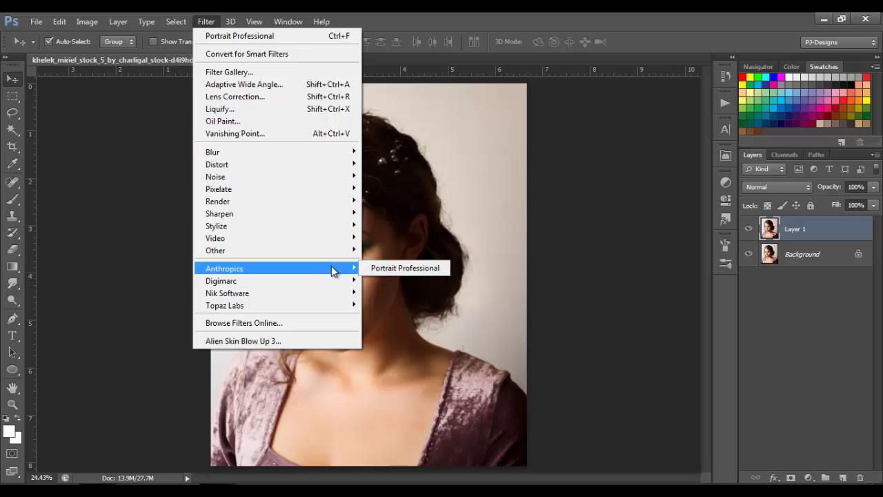
{"action": "left_click", "coordinate": [392, 268]}
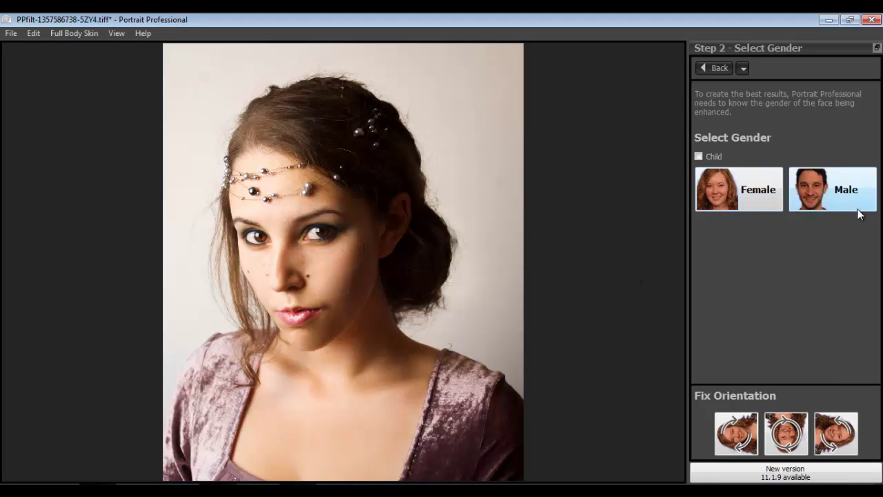
Choose Female, then mark both outer eye corners, the nose tip and both mouth corners
{"action": "left_click", "coordinate": [741, 196]}
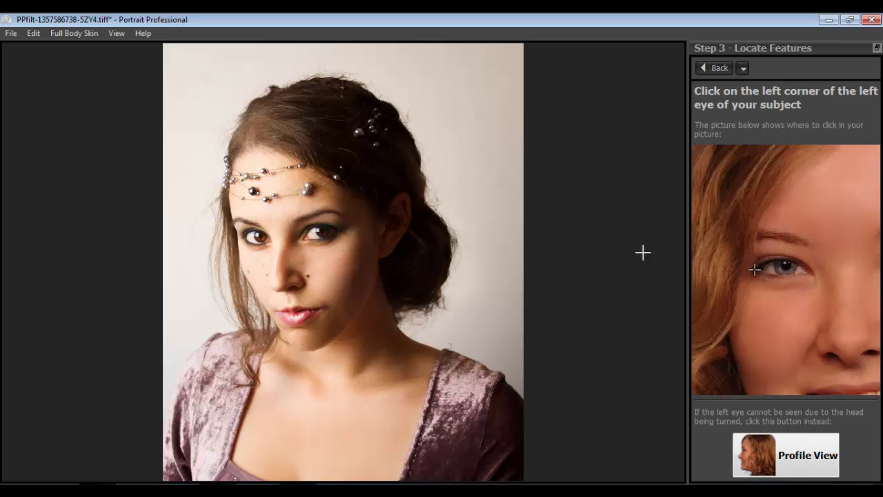
{"action": "left_click", "coordinate": [242, 236]}
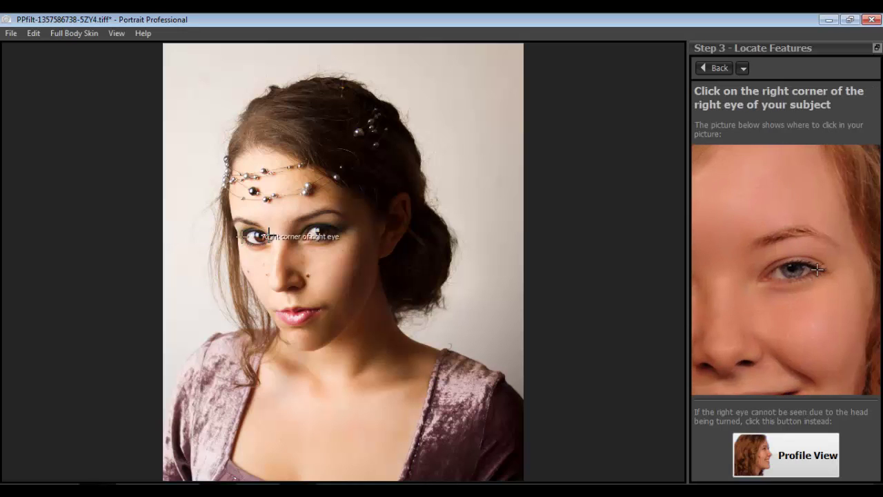
{"action": "left_click", "coordinate": [340, 232]}
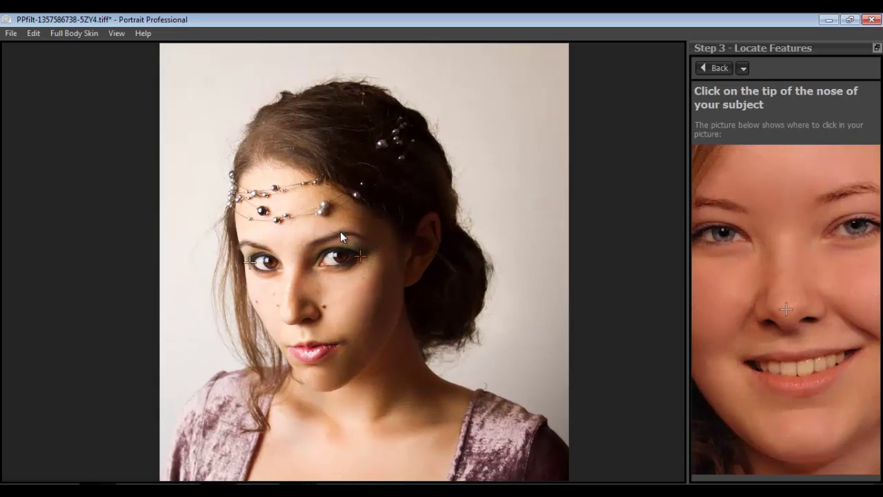
{"action": "left_click", "coordinate": [287, 319]}
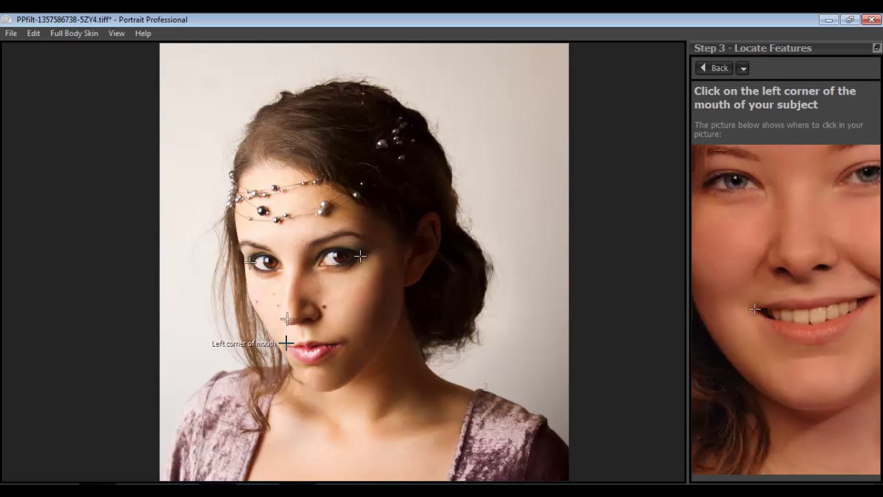
{"action": "left_click", "coordinate": [288, 347]}
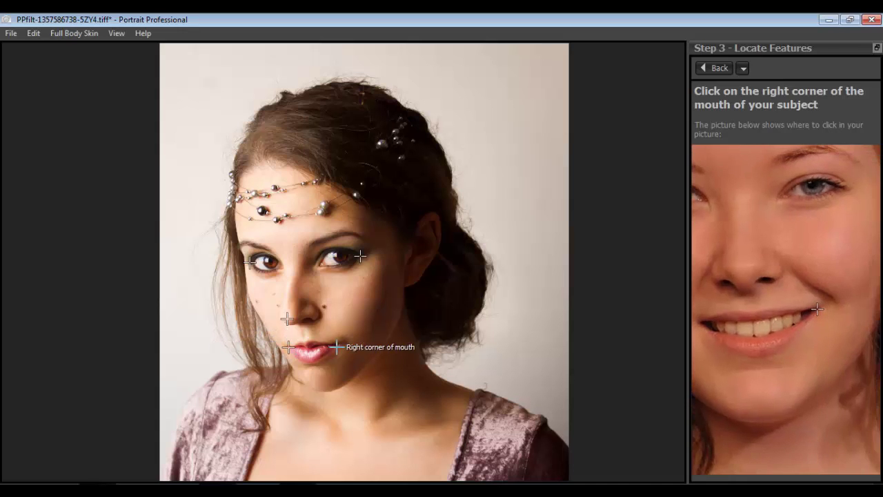
{"action": "left_click", "coordinate": [337, 344]}
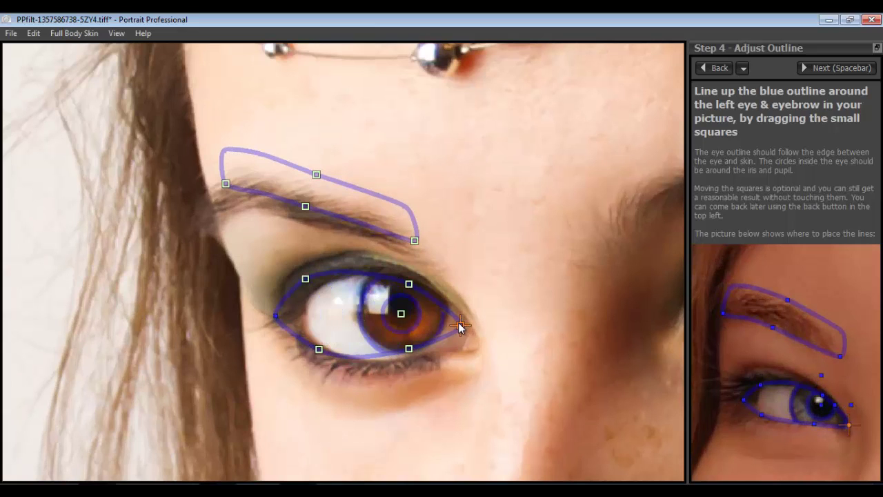
Fit the left-eye outline's corners and lid lines to the eye and centre the iris circle
{"action": "left_click_drag", "start_coordinate": [460, 324], "coordinate": [480, 347]}
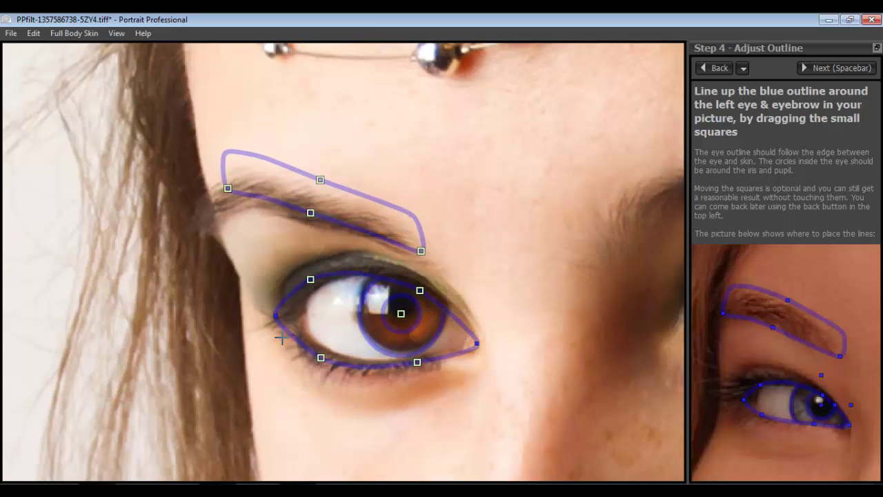
{"action": "left_click_drag", "start_coordinate": [276, 316], "coordinate": [299, 320]}
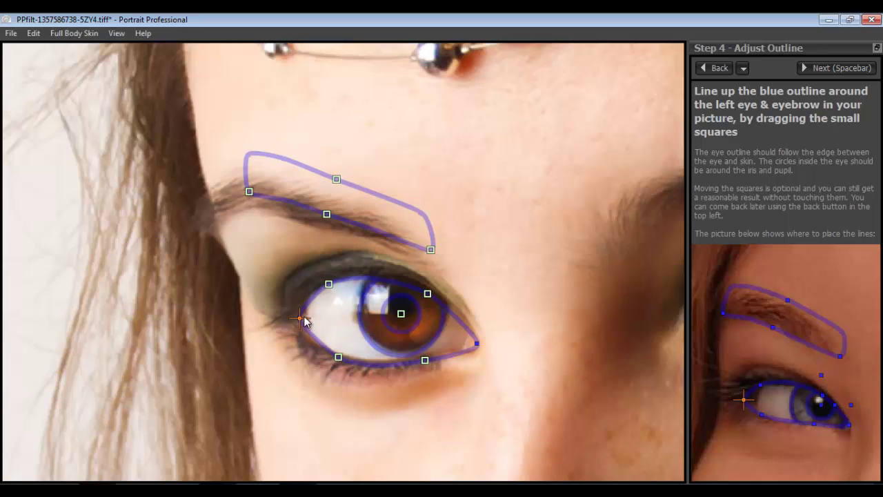
{"action": "left_click_drag", "start_coordinate": [338, 356], "coordinate": [325, 351]}
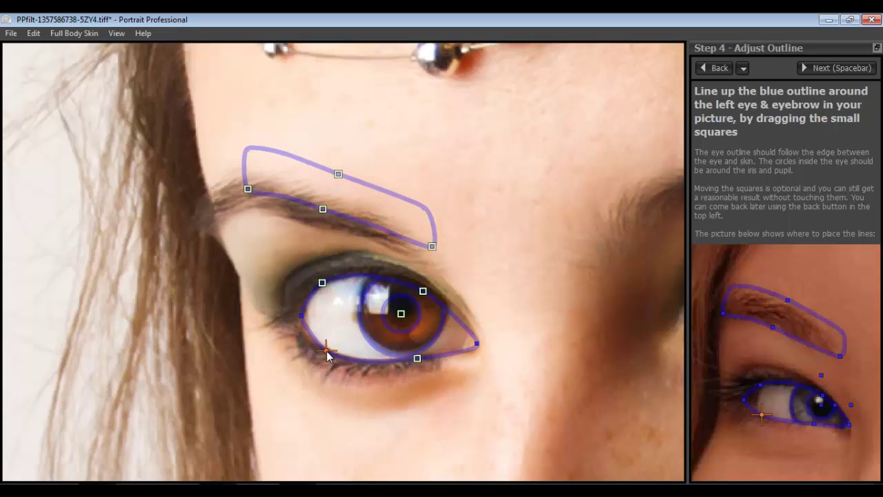
{"action": "left_click_drag", "start_coordinate": [423, 290], "coordinate": [431, 289]}
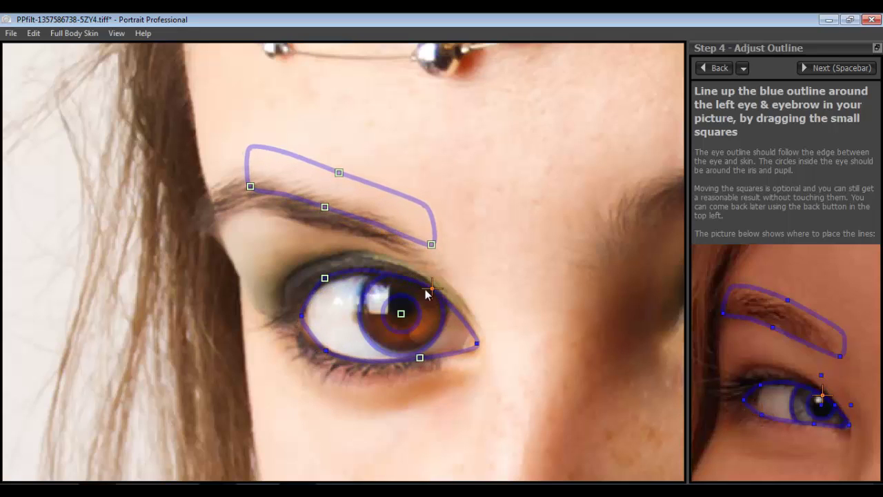
{"action": "left_click_drag", "start_coordinate": [325, 279], "coordinate": [327, 280]}
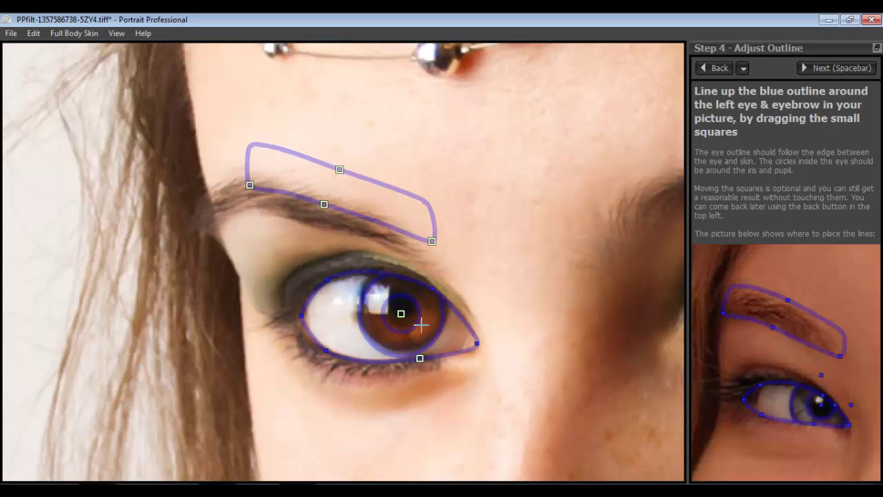
{"action": "left_click_drag", "start_coordinate": [400, 313], "coordinate": [402, 309]}
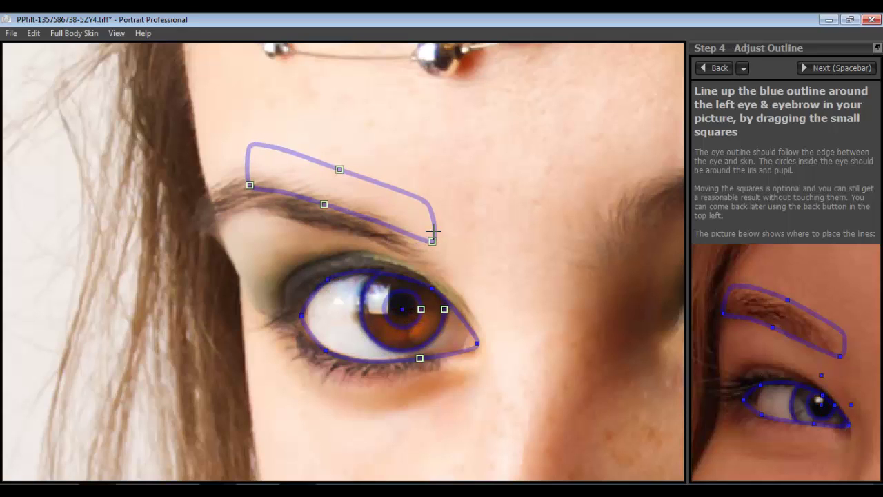
Reshape the left eyebrow outline so its ends, middle and top follow the brow
{"action": "left_click_drag", "start_coordinate": [432, 239], "coordinate": [428, 265]}
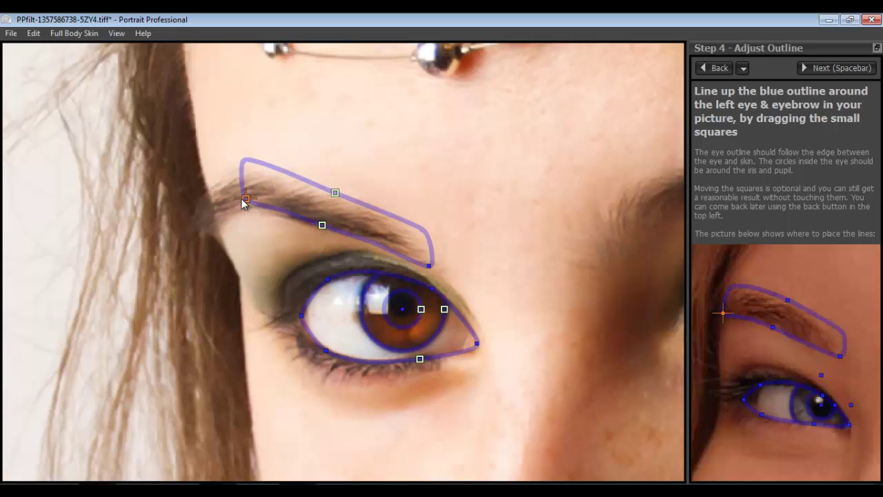
{"action": "left_click_drag", "start_coordinate": [245, 198], "coordinate": [196, 234]}
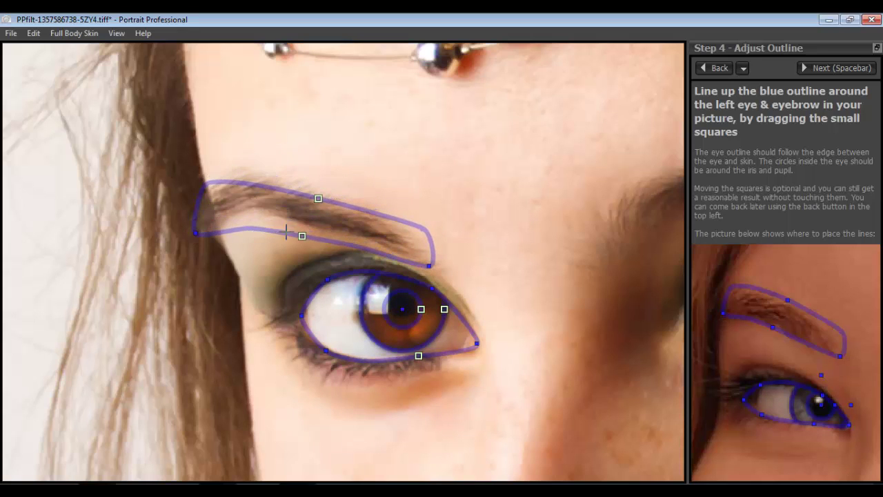
{"action": "left_click_drag", "start_coordinate": [301, 236], "coordinate": [290, 224]}
{"action": "left_click_drag", "start_coordinate": [318, 199], "coordinate": [310, 194]}
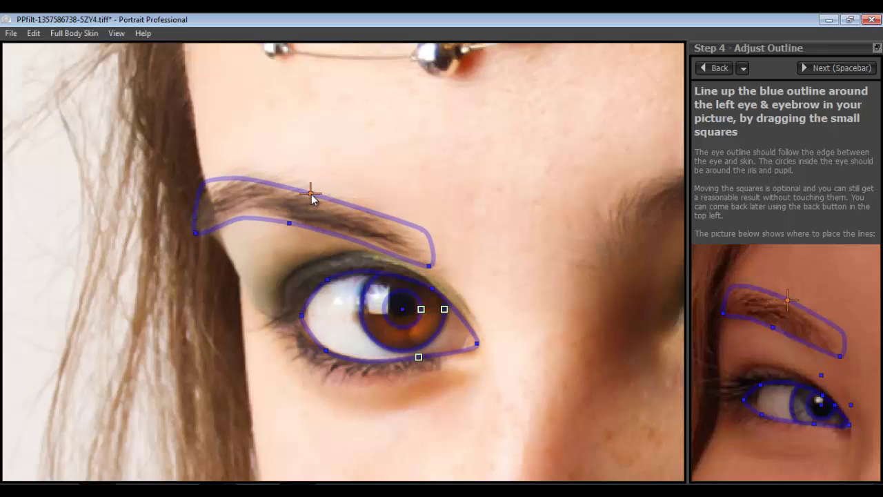
Fit the right-eye outline's inner and outer corners and lower lid to the eye
{"action": "left_click", "coordinate": [824, 66]}
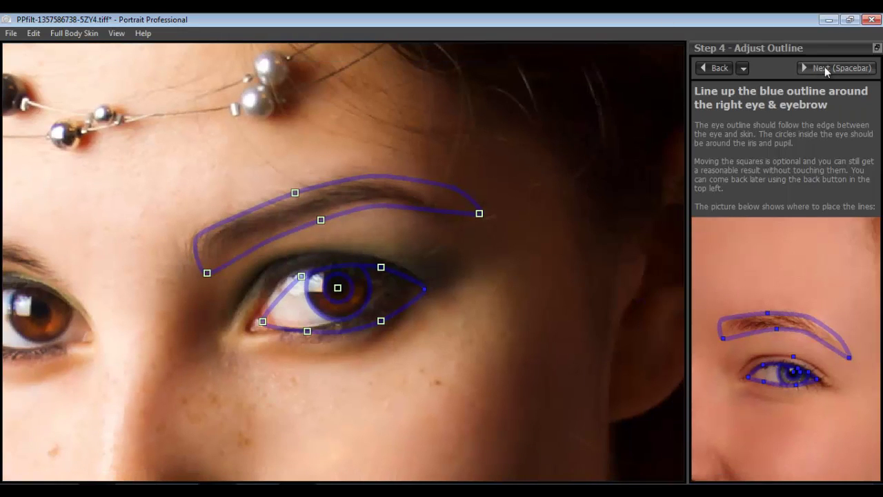
{"action": "left_click_drag", "start_coordinate": [261, 321], "coordinate": [248, 326]}
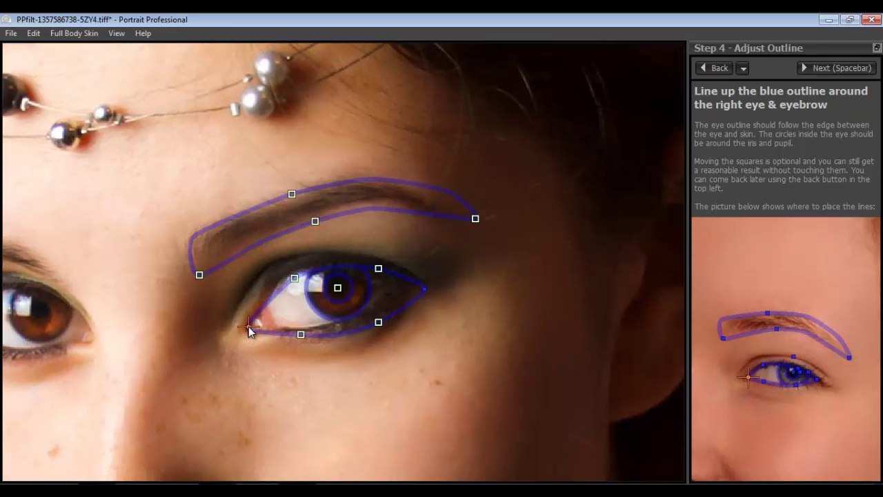
{"action": "left_click_drag", "start_coordinate": [423, 289], "coordinate": [383, 282]}
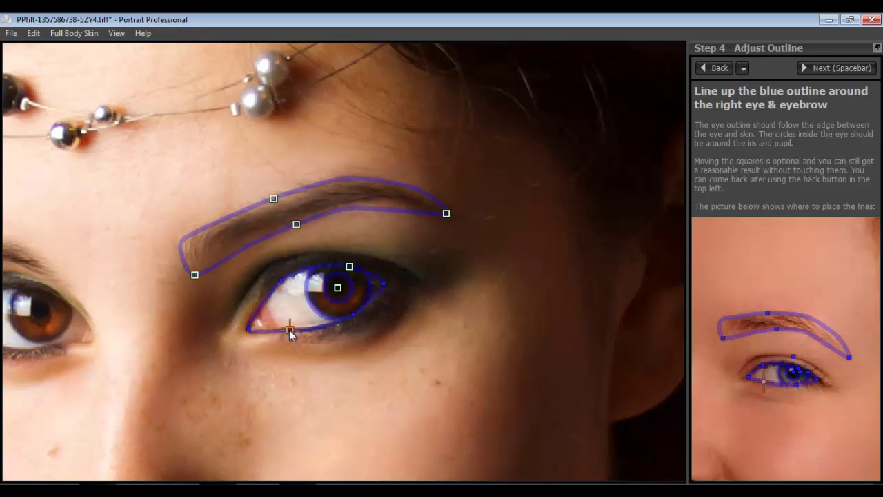
{"action": "left_click_drag", "start_coordinate": [288, 331], "coordinate": [289, 328]}
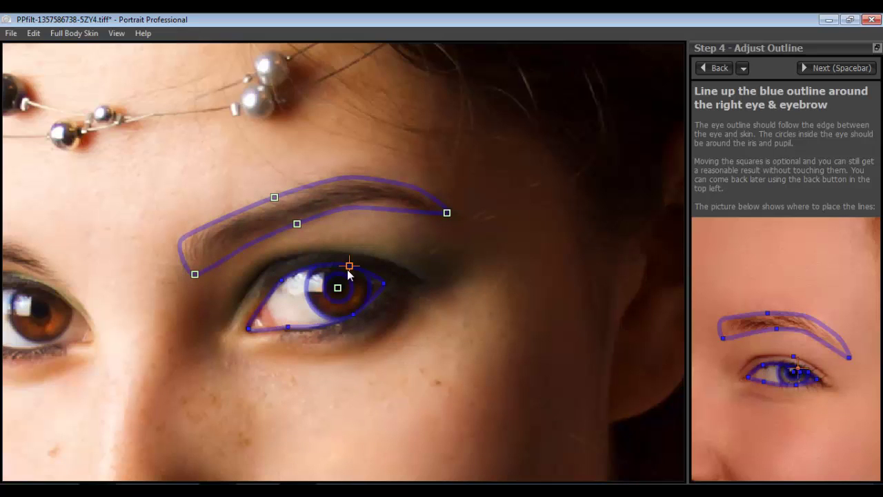
{"action": "left_click", "coordinate": [349, 274]}
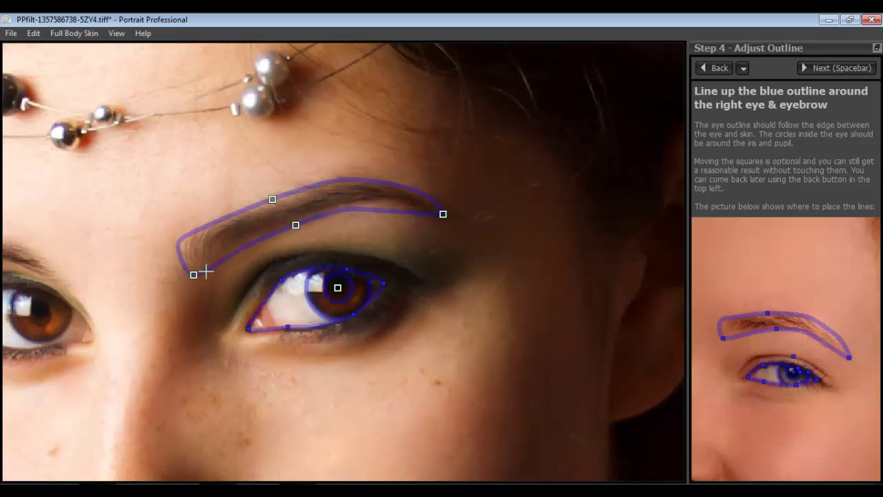
Extend the right eyebrow outline along the brow and advance to the mouth step
{"action": "left_click_drag", "start_coordinate": [194, 275], "coordinate": [192, 274]}
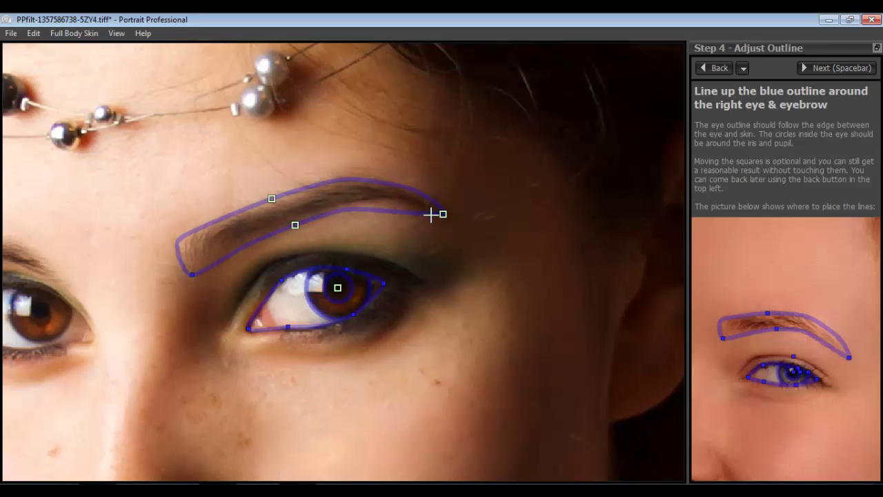
{"action": "left_click_drag", "start_coordinate": [431, 214], "coordinate": [451, 221]}
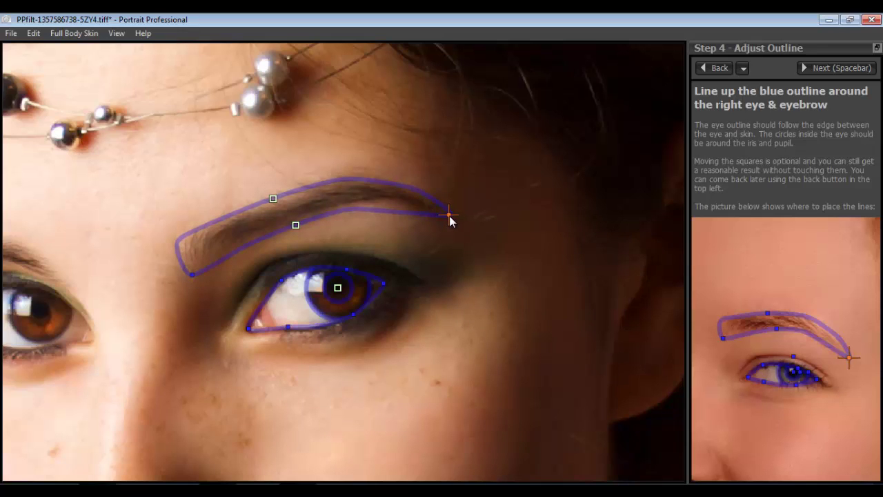
{"action": "left_click", "coordinate": [839, 73]}
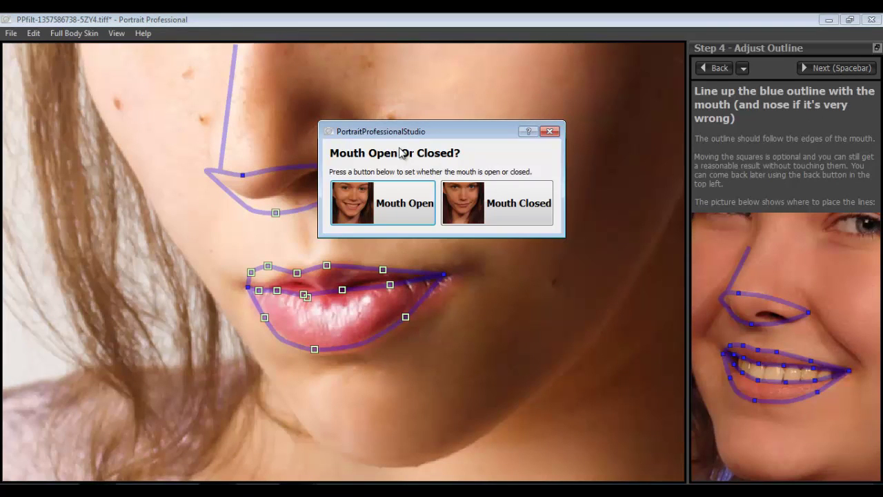
Mark the mouth as closed and raise the nose outline onto the nostrils
{"action": "left_click", "coordinate": [507, 213]}
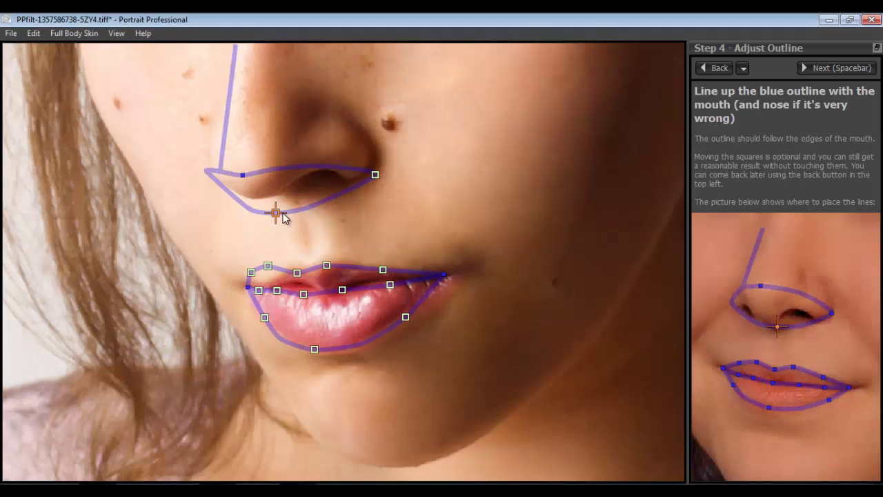
{"action": "left_click_drag", "start_coordinate": [283, 215], "coordinate": [278, 202]}
{"action": "left_click_drag", "start_coordinate": [376, 174], "coordinate": [378, 158]}
{"action": "left_click_drag", "start_coordinate": [243, 175], "coordinate": [240, 174]}
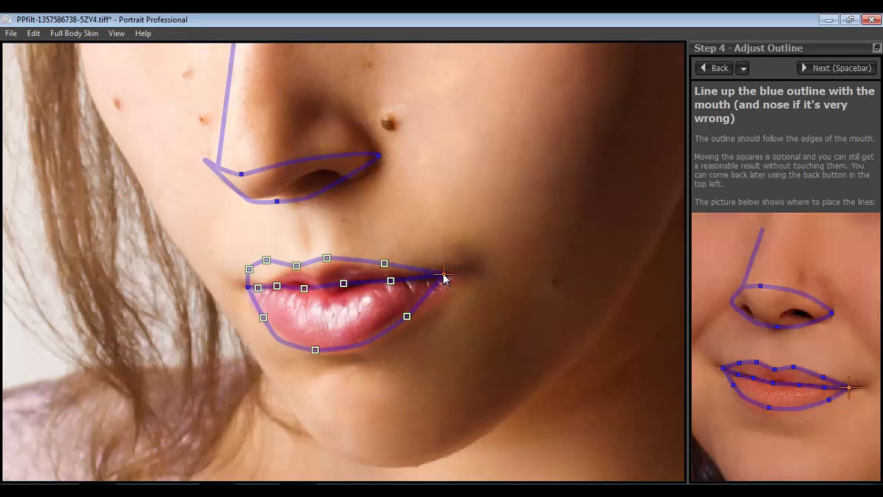
Fit the mouth outline to the lip corner, bottom lip, centre lip line and inner upper lip
{"action": "left_click_drag", "start_coordinate": [443, 274], "coordinate": [447, 276]}
{"action": "left_click_drag", "start_coordinate": [316, 351], "coordinate": [319, 353]}
{"action": "left_click_drag", "start_coordinate": [322, 284], "coordinate": [267, 279]}
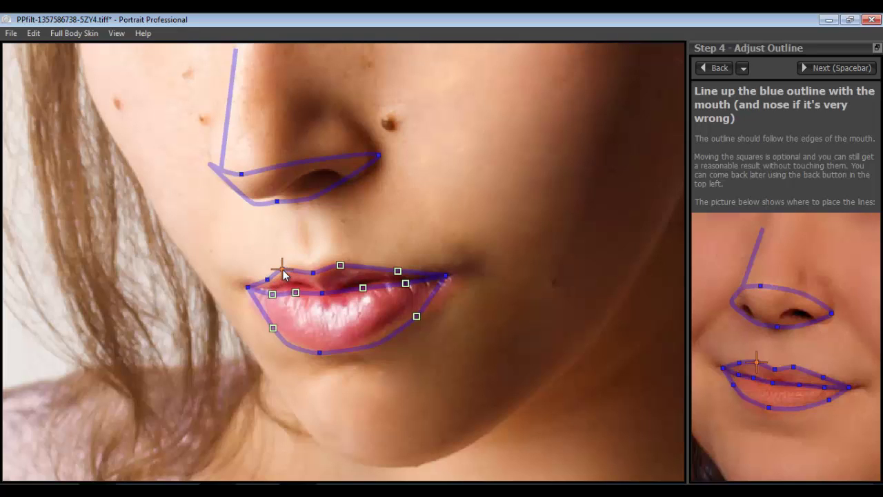
{"action": "left_click_drag", "start_coordinate": [417, 315], "coordinate": [398, 281]}
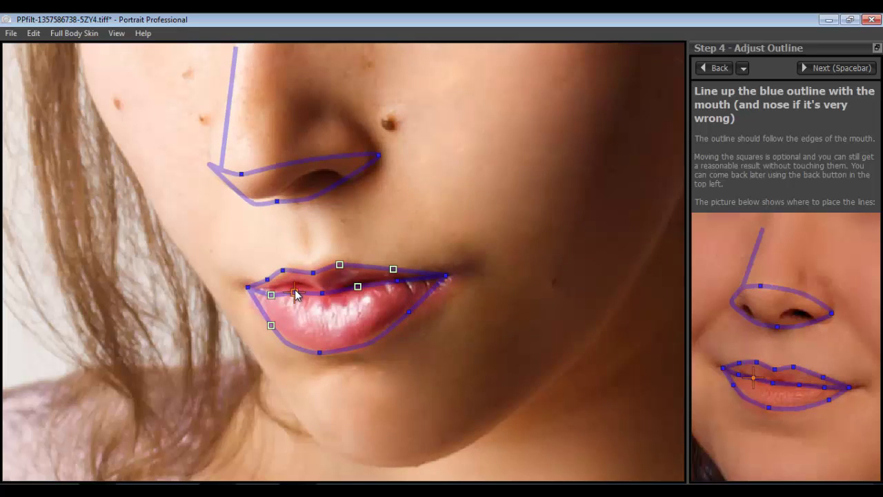
{"action": "left_click_drag", "start_coordinate": [295, 294], "coordinate": [269, 292]}
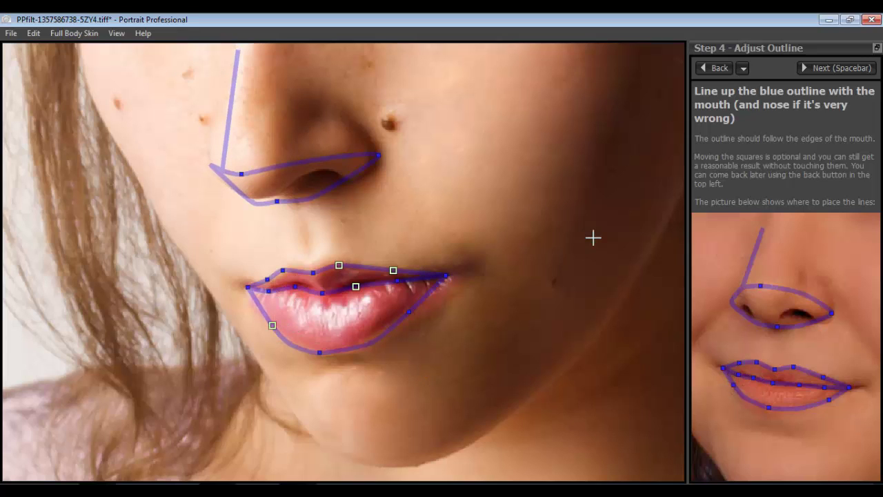
Nudge the forehead, chin and jaw outline points onto the face edges and start enhancement
{"action": "left_click", "coordinate": [842, 68]}
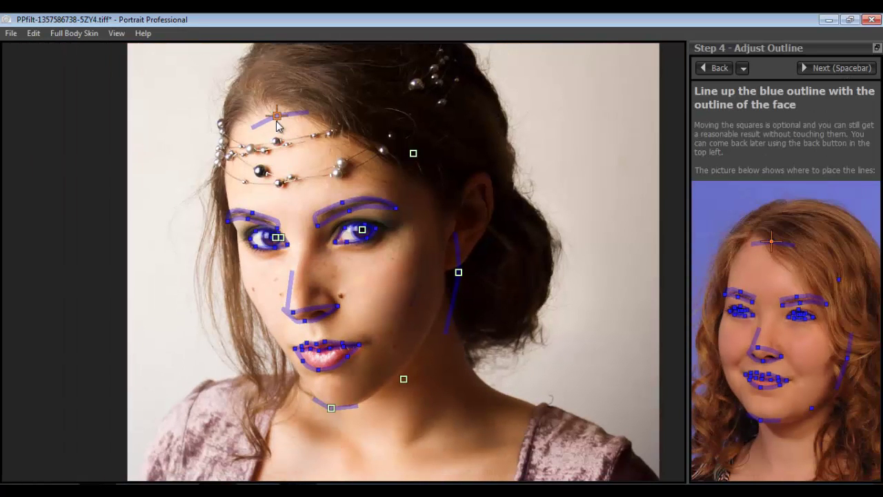
{"action": "left_click_drag", "start_coordinate": [276, 120], "coordinate": [277, 117]}
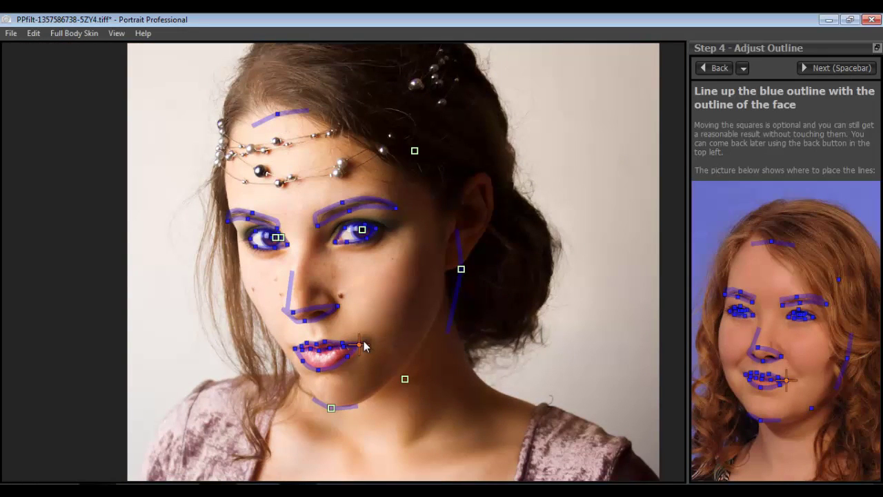
{"action": "left_click_drag", "start_coordinate": [335, 410], "coordinate": [335, 407]}
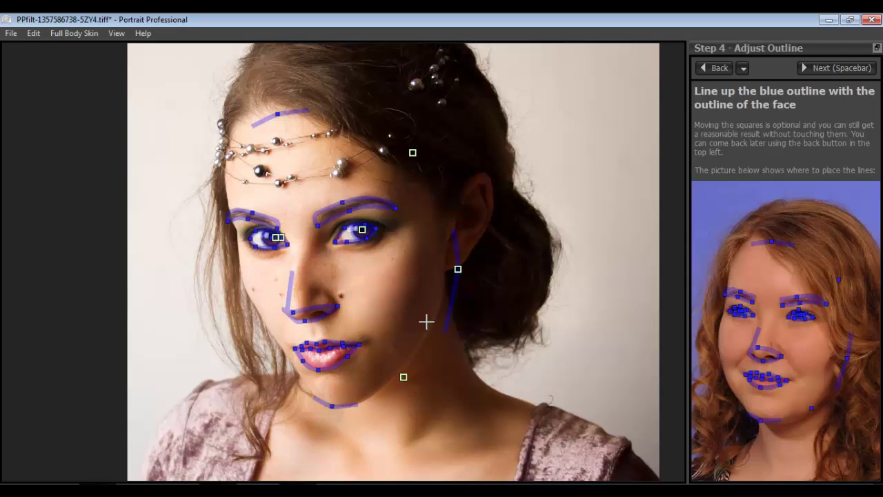
{"action": "left_click_drag", "start_coordinate": [457, 269], "coordinate": [448, 271]}
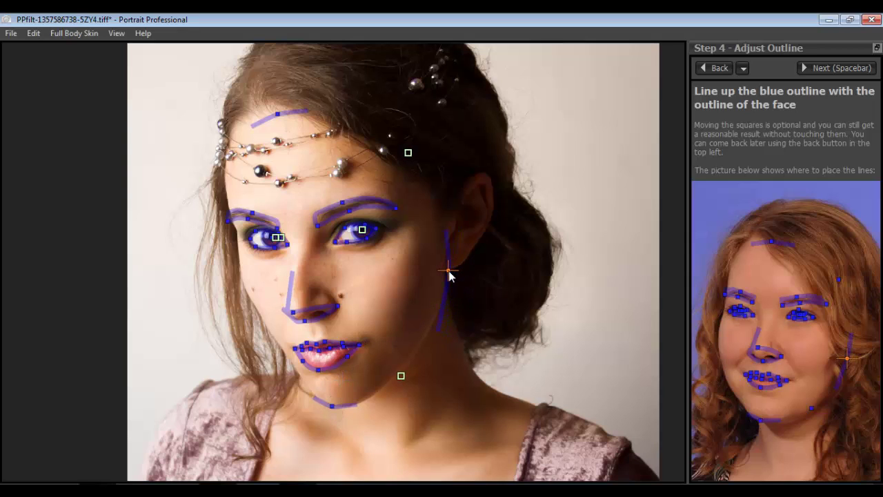
{"action": "left_click", "coordinate": [820, 69]}
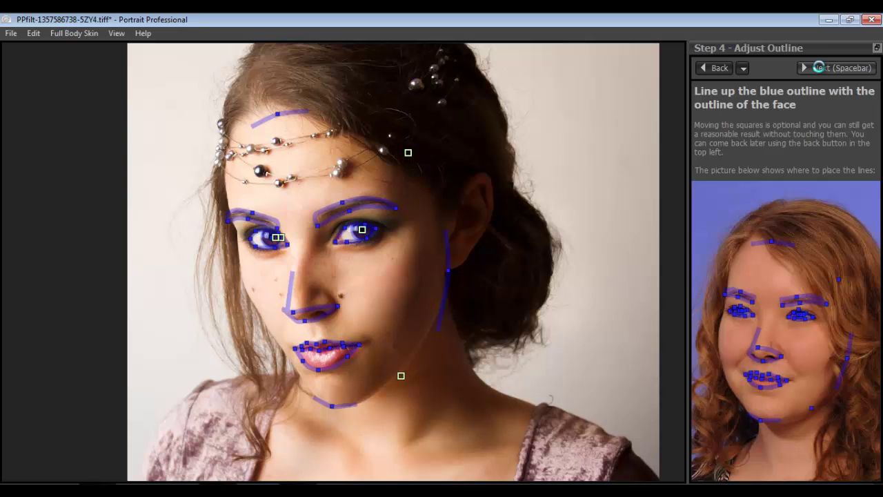
Load the Enhance Photo step and hold Enter to flip the After view to the original
{"action": "left_click", "coordinate": [819, 67]}
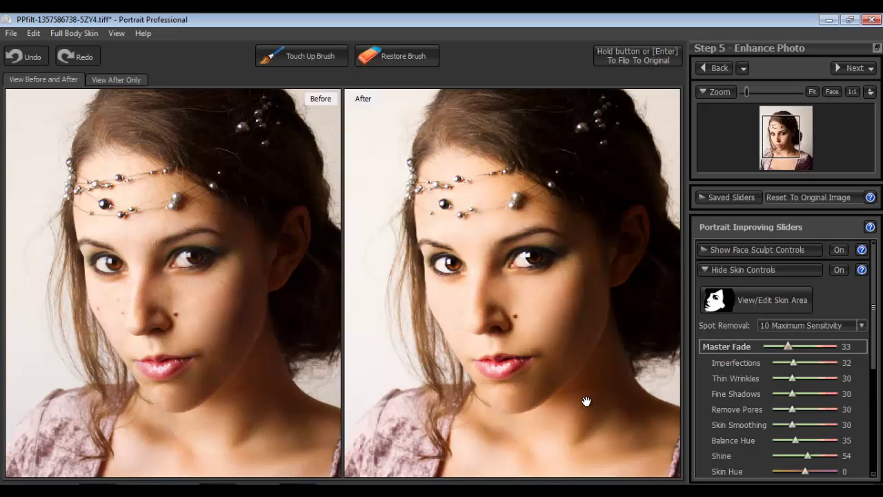
{"action": "key", "text": "Return"}
{"action": "key", "text": "Return"}
{"action": "key", "text": "Return"}
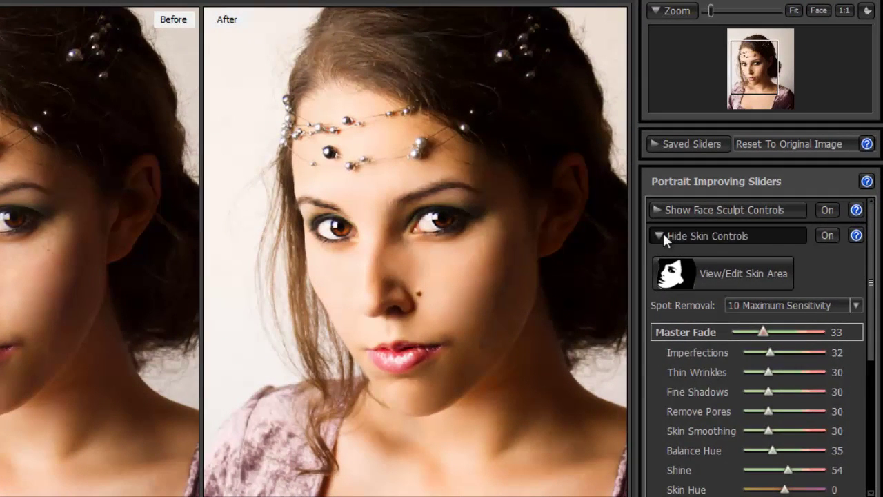
Swap Skin Controls for Face Sculpt Controls and set Forehead to 0, leaving Master Fade at 33
{"action": "left_click", "coordinate": [662, 234]}
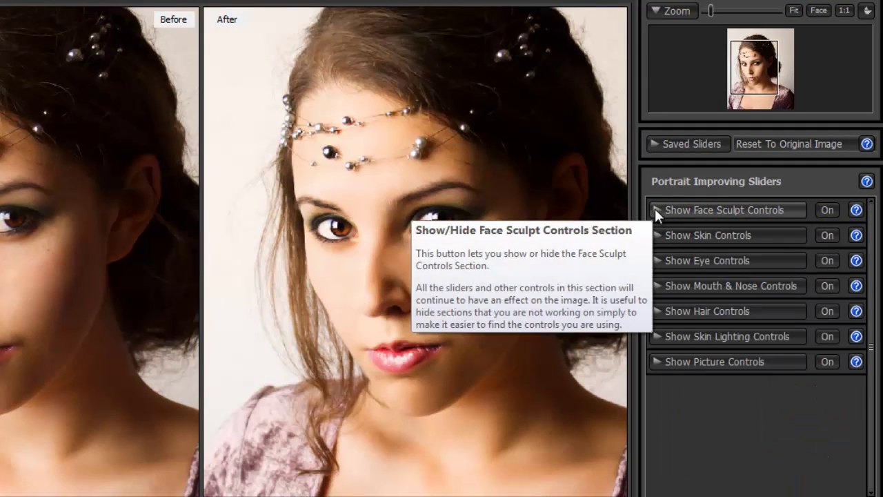
{"action": "left_click", "coordinate": [656, 209]}
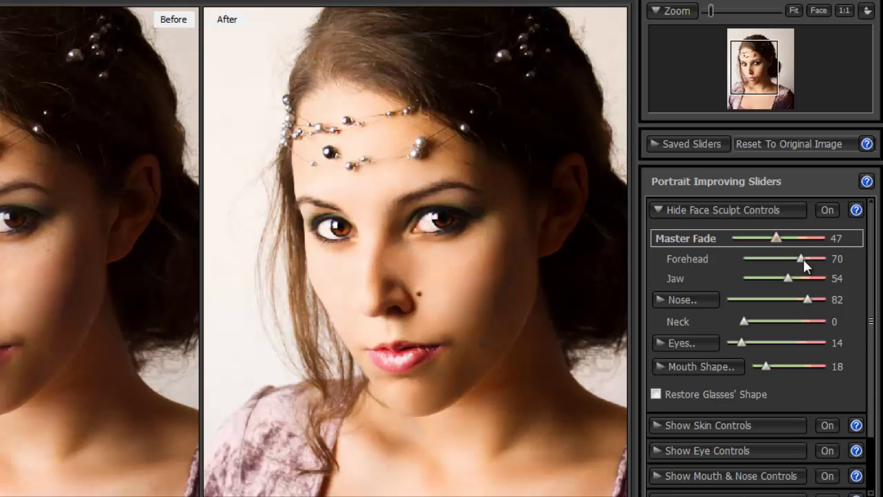
{"action": "mouse_move", "coordinate": [803, 258]}
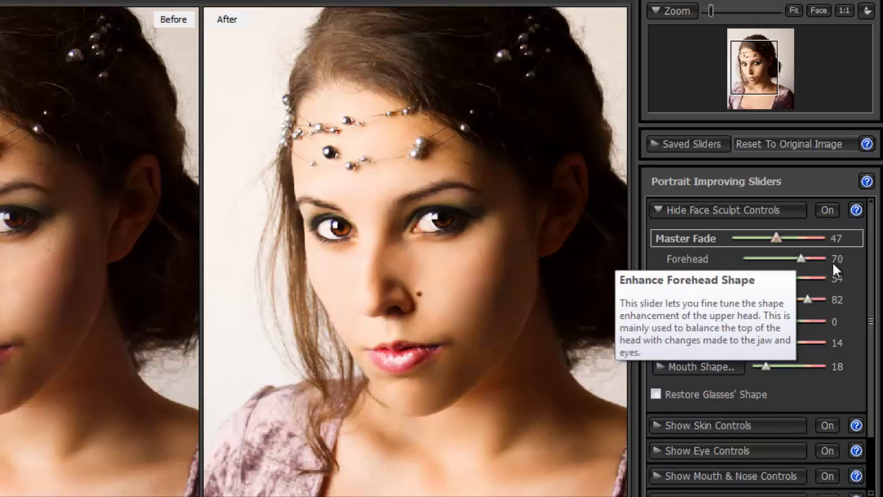
{"action": "left_click_drag", "start_coordinate": [802, 258], "coordinate": [740, 269]}
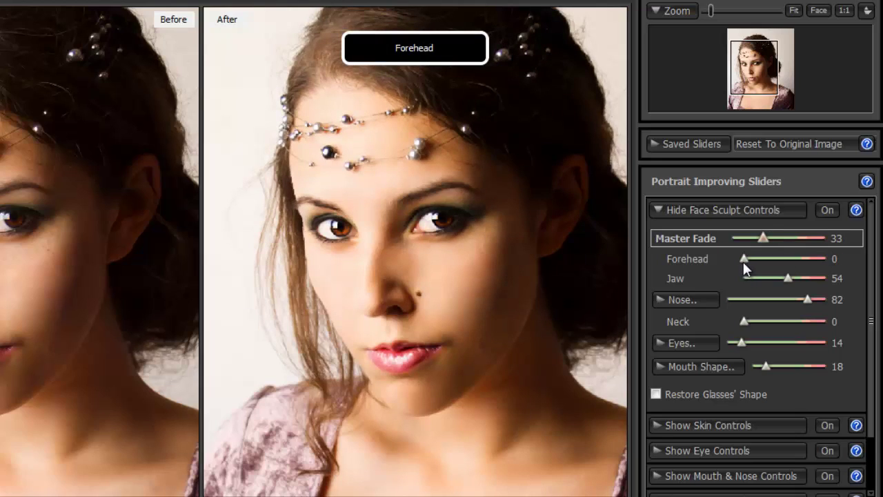
{"action": "mouse_move", "coordinate": [743, 261]}
{"action": "left_mouse_down"}
{"action": "mouse_move", "coordinate": [819, 260]}
{"action": "mouse_move", "coordinate": [738, 274]}
{"action": "mouse_move", "coordinate": [822, 258]}
{"action": "mouse_move", "coordinate": [727, 274]}
{"action": "mouse_move", "coordinate": [756, 262]}
{"action": "mouse_move", "coordinate": [731, 258]}
{"action": "left_mouse_up"}
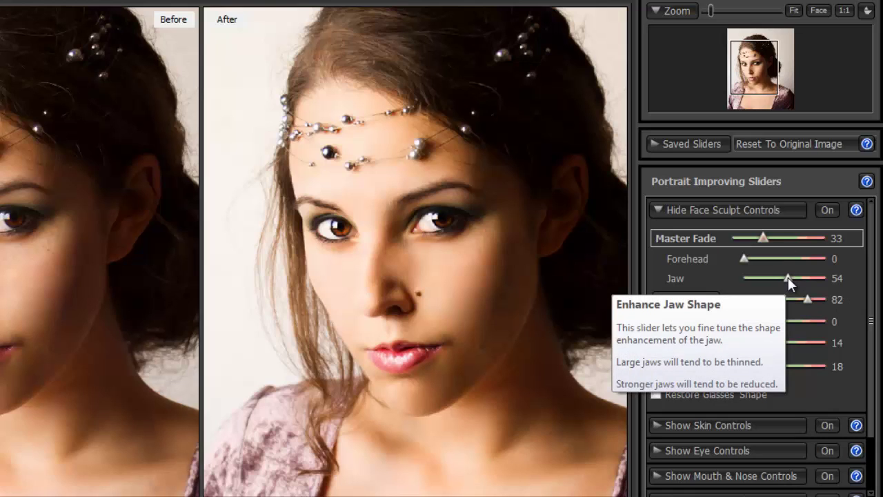
Lower the Jaw slider to 30 and zero Nose and Eyes, dropping Master Fade to 9
{"action": "left_click_drag", "start_coordinate": [787, 278], "coordinate": [726, 344]}
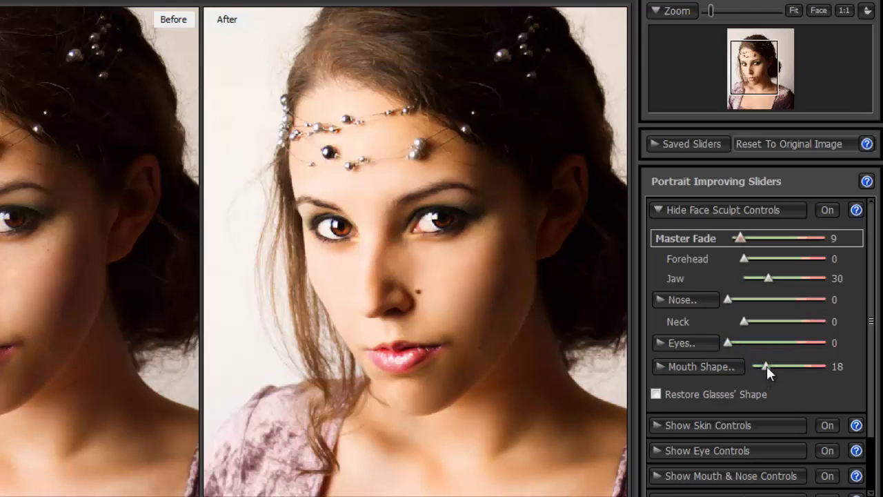
{"action": "mouse_move", "coordinate": [767, 365]}
{"action": "left_mouse_down"}
{"action": "mouse_move", "coordinate": [741, 368]}
{"action": "mouse_move", "coordinate": [766, 369]}
{"action": "left_mouse_up"}
Hide Face Sculpt, toggle it for comparison, and review the skin sliders (Master Fade 33, Shine 54)
{"action": "left_click", "coordinate": [658, 211]}
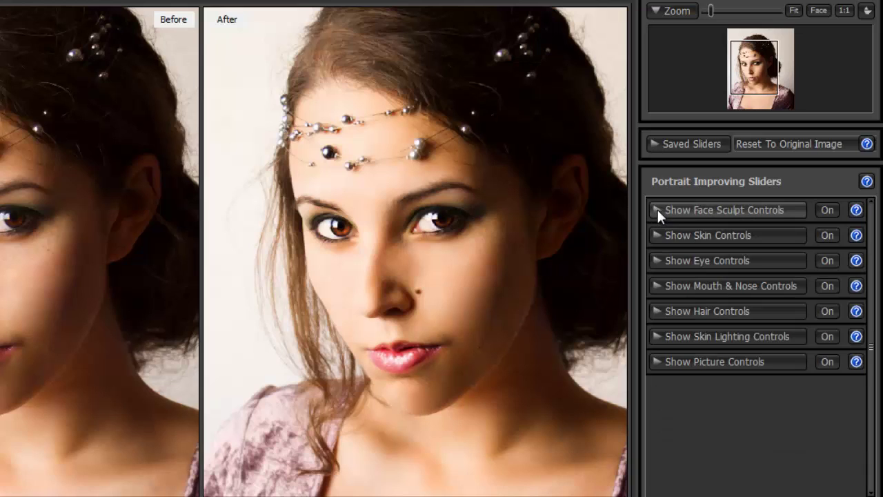
{"action": "left_click", "coordinate": [826, 209]}
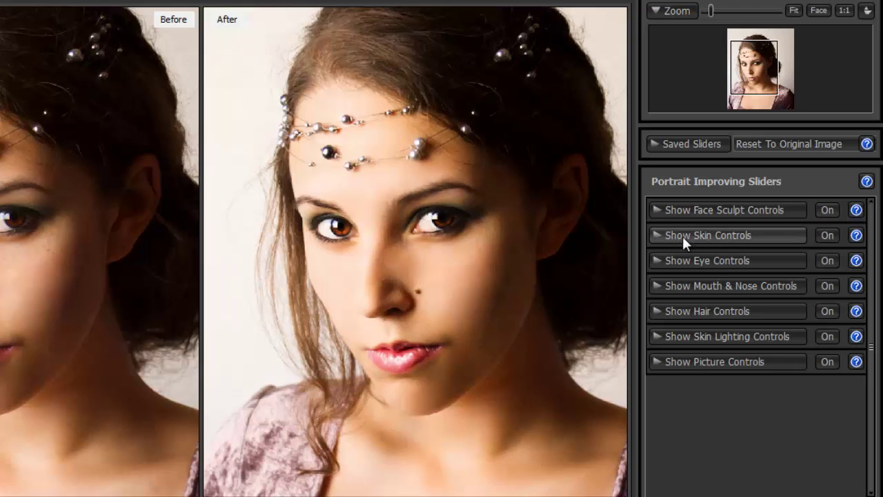
{"action": "left_click", "coordinate": [655, 236]}
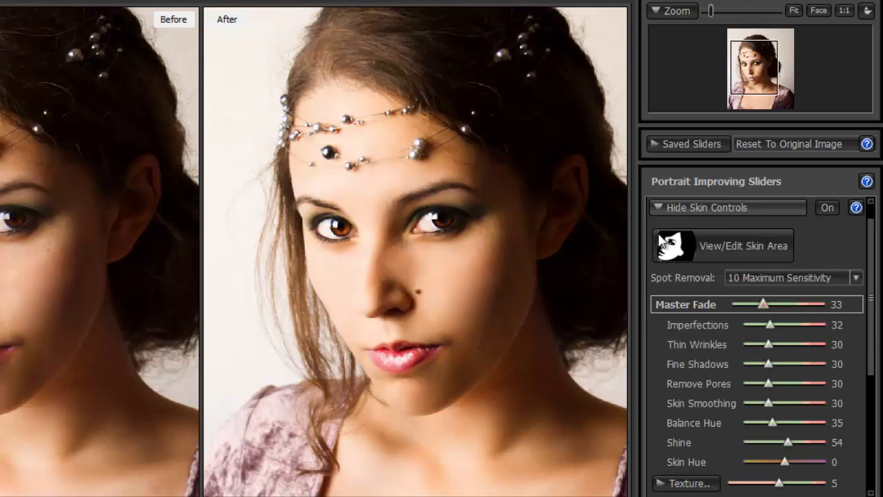
{"action": "left_click_drag", "start_coordinate": [871, 252], "coordinate": [875, 289]}
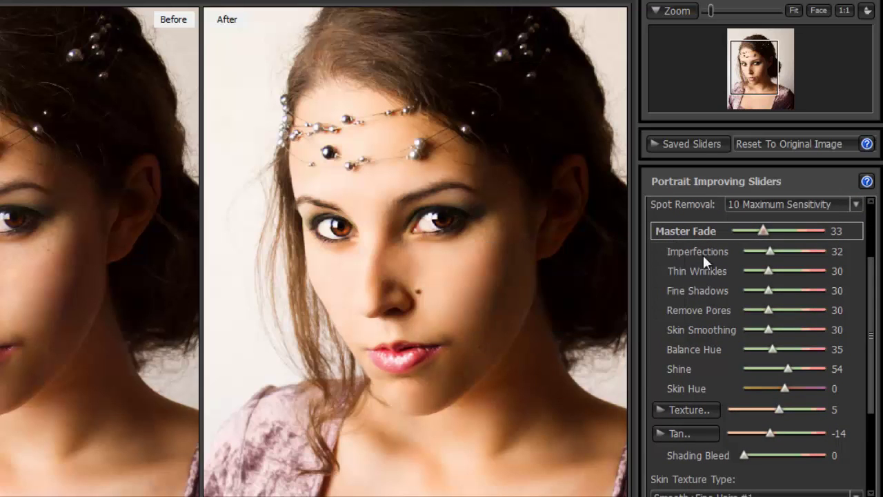
{"action": "mouse_move", "coordinate": [709, 254]}
{"action": "mouse_move", "coordinate": [679, 273]}
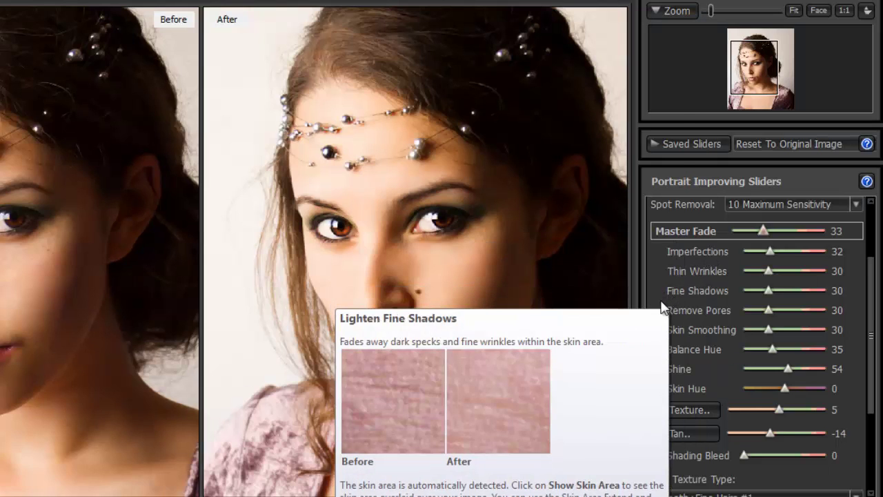
{"action": "mouse_move", "coordinate": [691, 312]}
{"action": "mouse_move", "coordinate": [676, 329]}
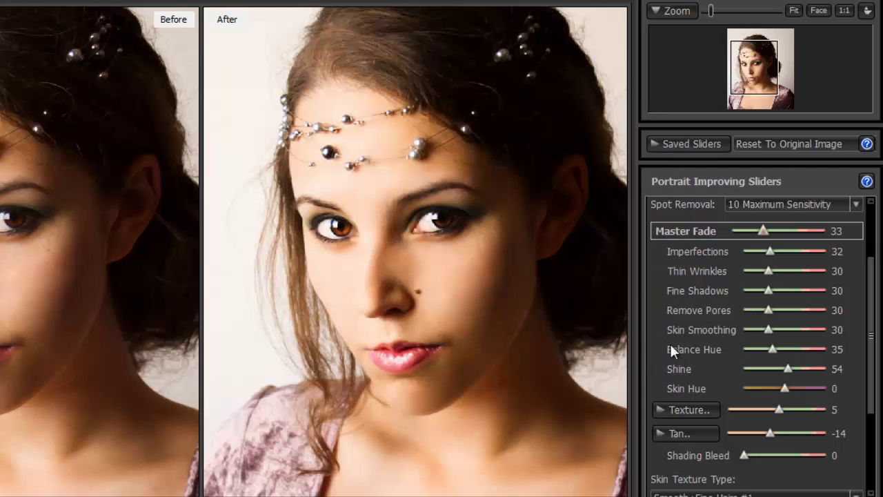
{"action": "mouse_move", "coordinate": [679, 369]}
{"action": "scroll", "coordinate": [873, 304], "scroll_direction": "up", "scroll_amount": 2}
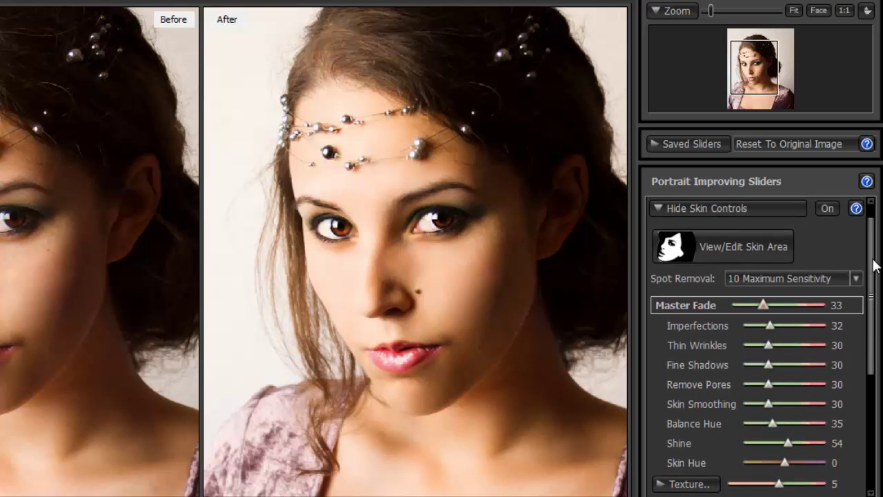
Collapse the skin sliders, leaving just the seven adjustment sections listed
{"action": "left_click", "coordinate": [658, 209]}
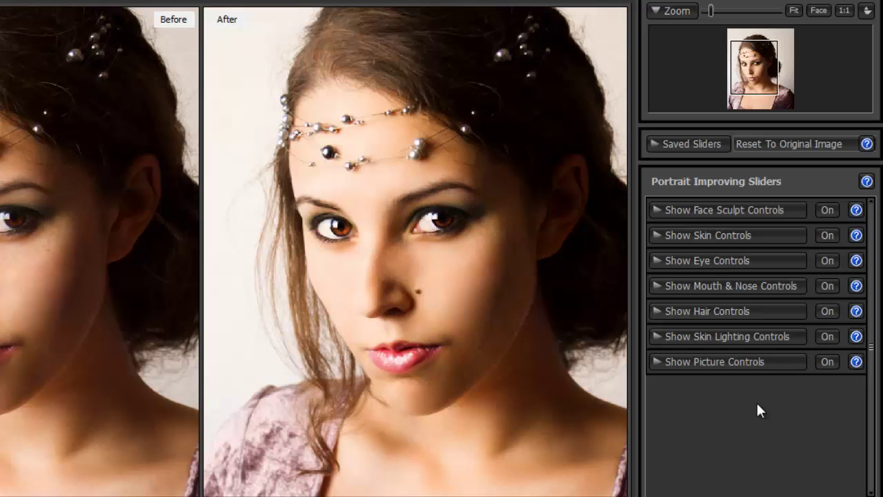
{"action": "left_click", "coordinate": [827, 236]}
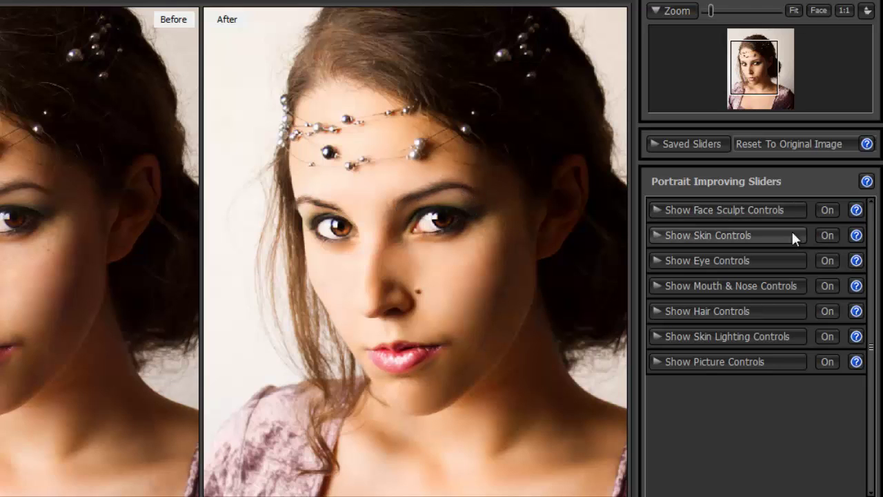
{"action": "left_click", "coordinate": [829, 258]}
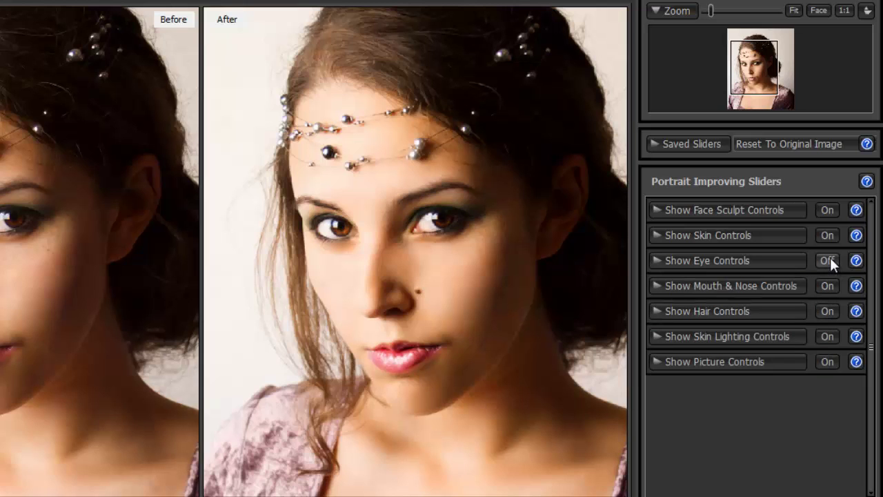
Compare the eye enhancements off and on while zoomed on the eyes, ending with them on
{"action": "left_click", "coordinate": [830, 258]}
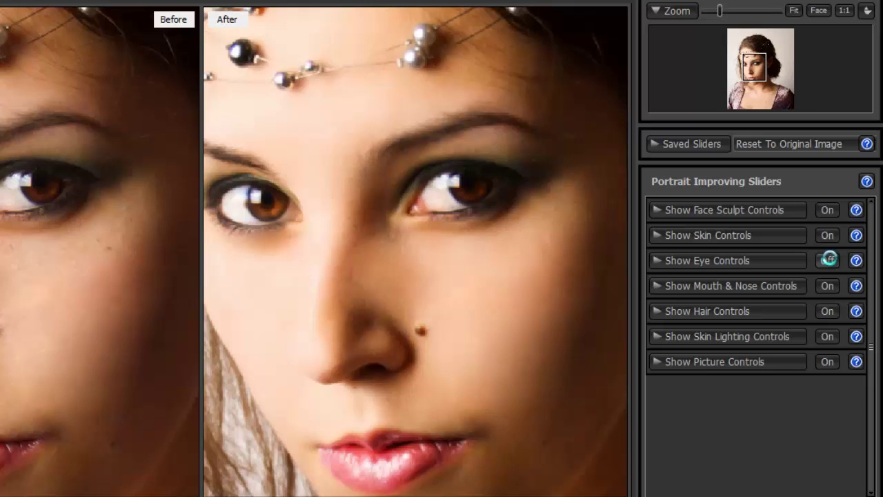
{"action": "left_click", "coordinate": [830, 259]}
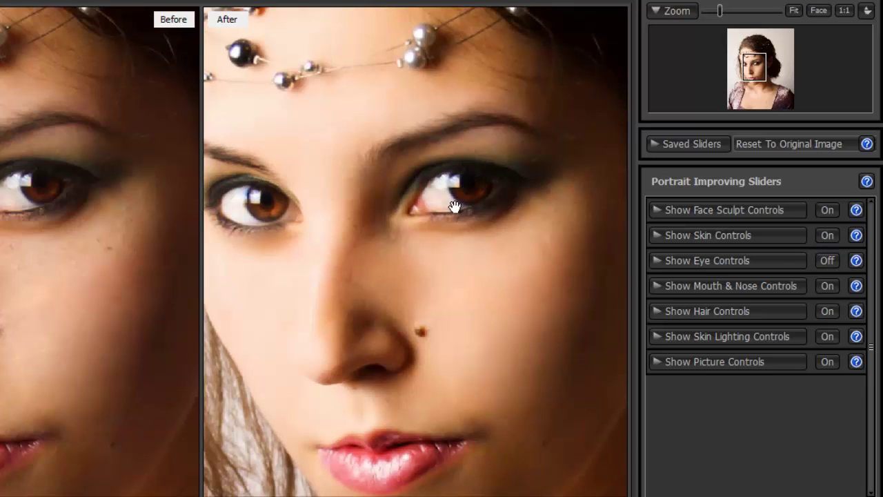
{"action": "left_click", "coordinate": [827, 260]}
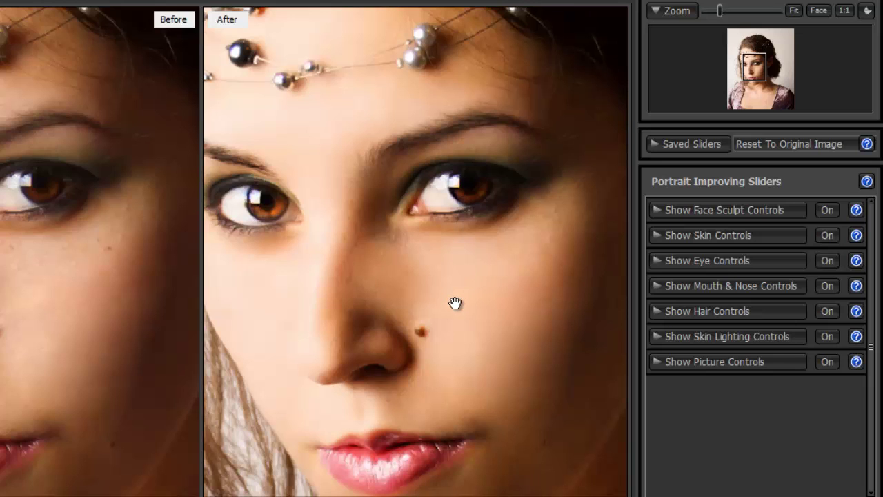
Pan the previews, toggle mouth/nose and skin lighting adjustments, and frame the whole face
{"action": "left_click_drag", "start_coordinate": [455, 304], "coordinate": [462, 262]}
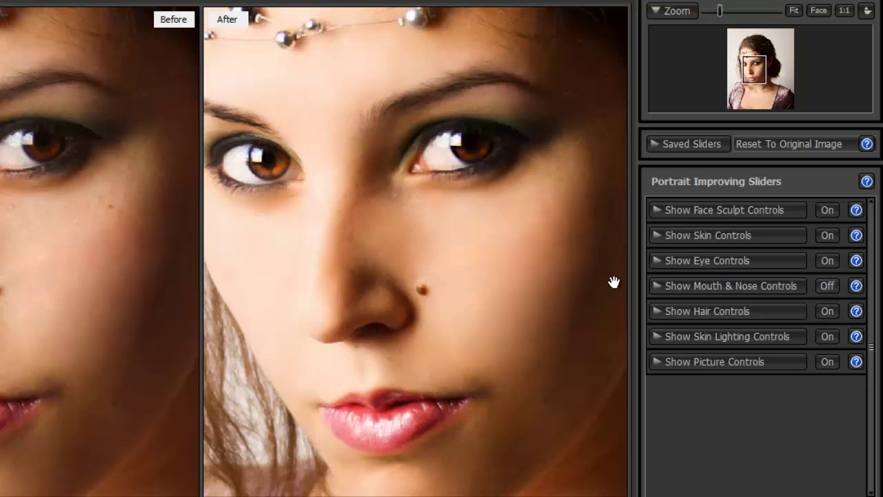
{"action": "left_click", "coordinate": [827, 284]}
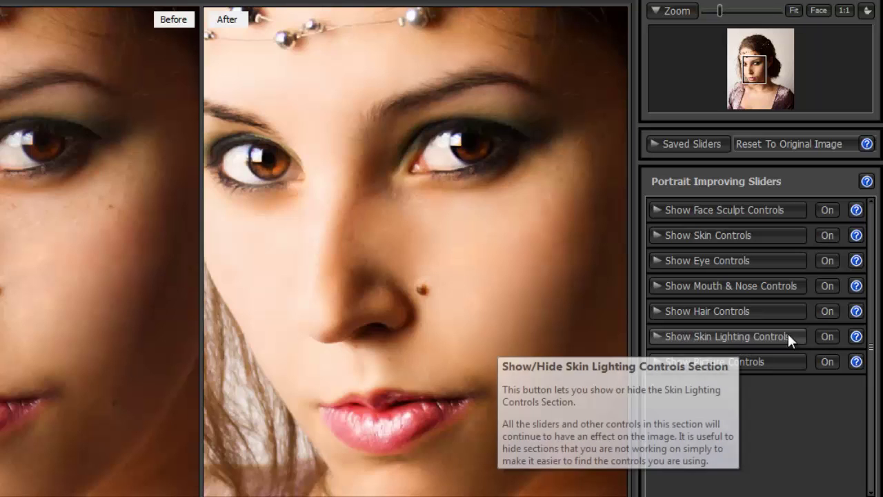
{"action": "left_click", "coordinate": [830, 334]}
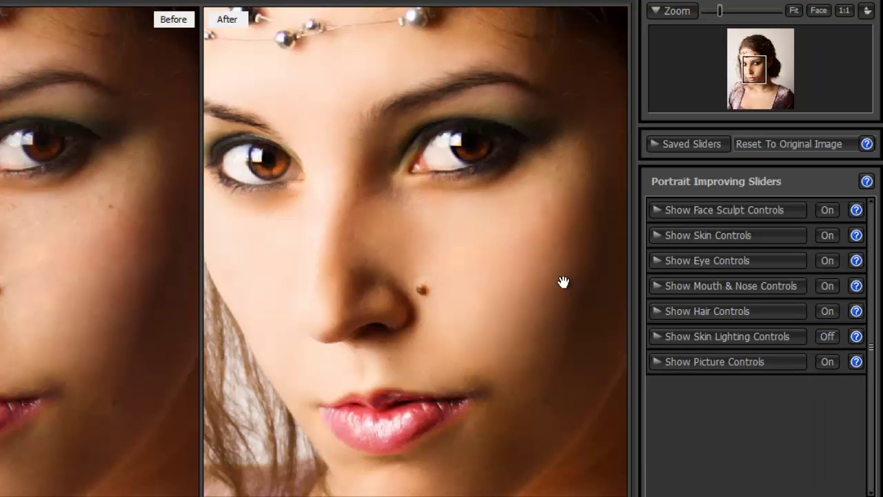
{"action": "left_click_drag", "start_coordinate": [561, 282], "coordinate": [469, 269]}
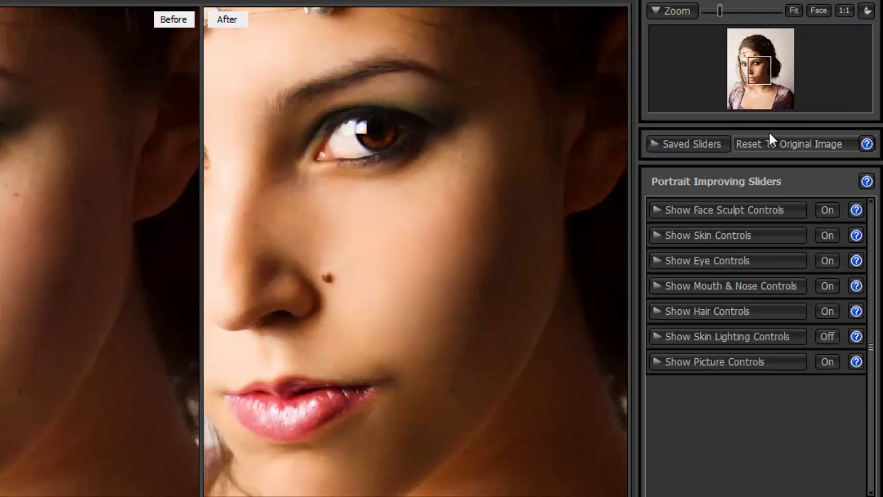
{"action": "left_click", "coordinate": [818, 11]}
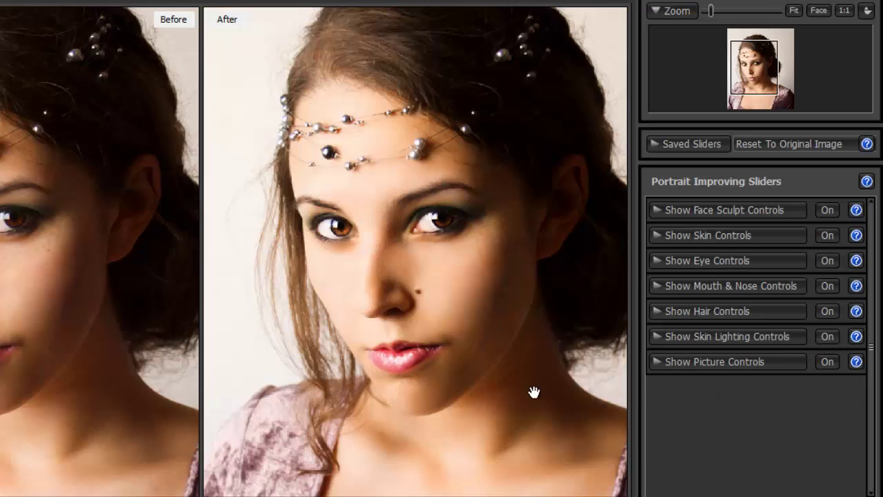
Lower the skin lighting Relight slider from 50 to about 21, then collapse that section
{"action": "left_click", "coordinate": [655, 337]}
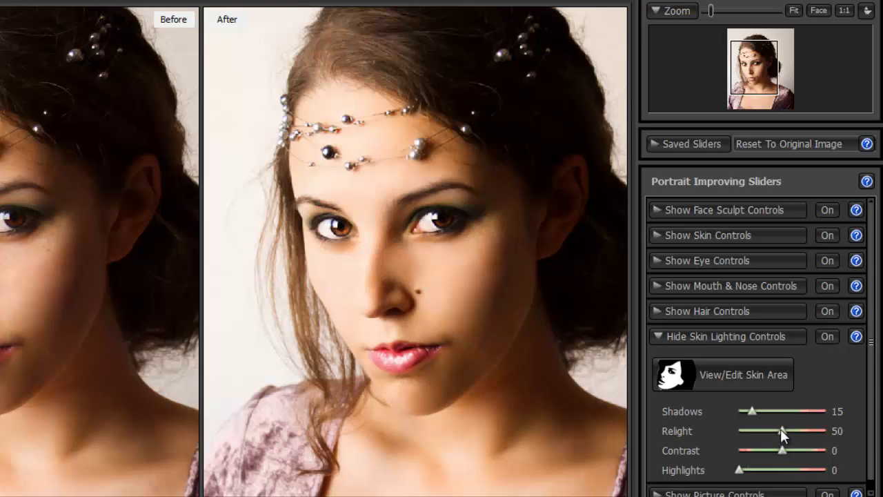
{"action": "mouse_move", "coordinate": [780, 431]}
{"action": "left_mouse_down"}
{"action": "mouse_move", "coordinate": [724, 433]}
{"action": "mouse_move", "coordinate": [867, 420]}
{"action": "mouse_move", "coordinate": [766, 432]}
{"action": "left_mouse_up"}
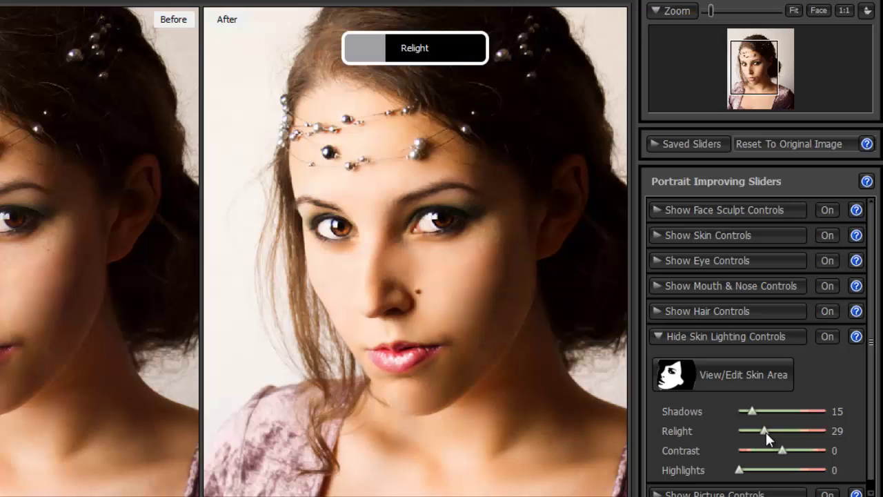
{"action": "left_click", "coordinate": [659, 339]}
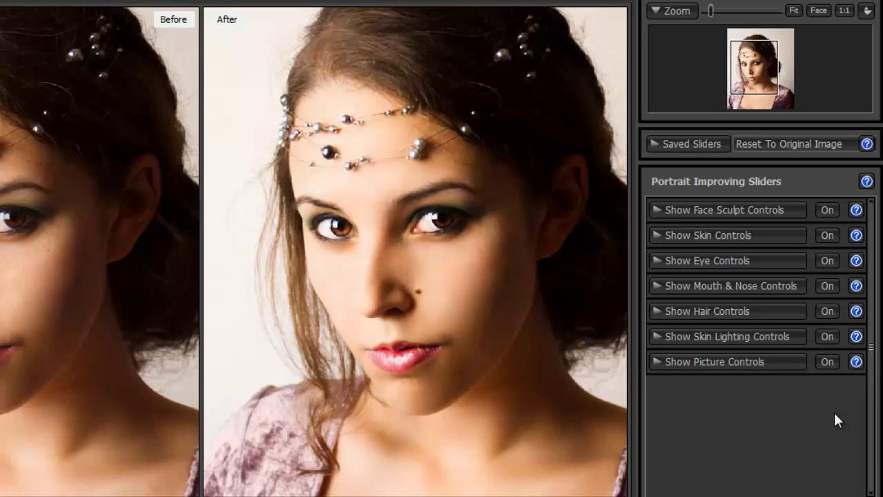
Compare picture adjustments off and on, leave them on, and expand the face sculpt settings
{"action": "left_click", "coordinate": [826, 364]}
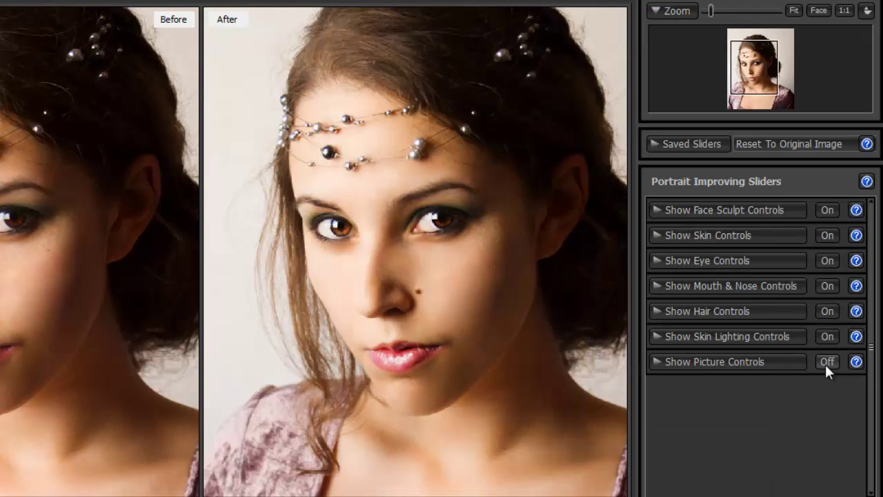
{"action": "left_click", "coordinate": [826, 364]}
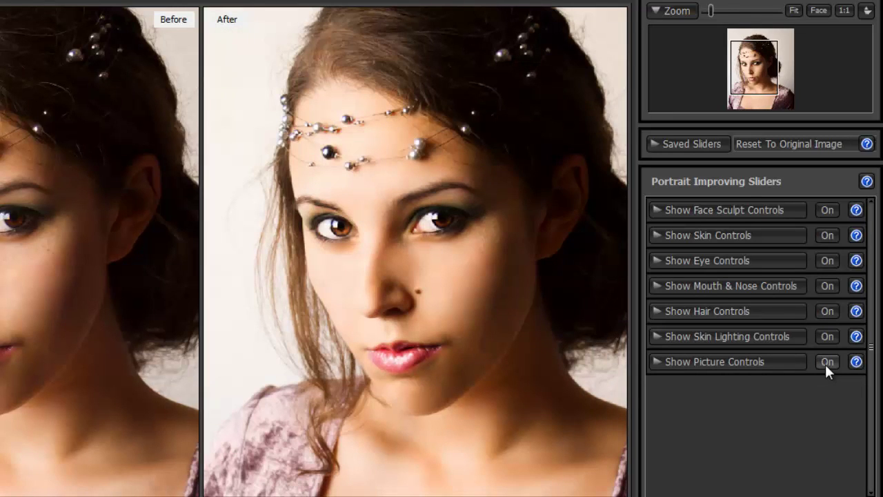
{"action": "left_click", "coordinate": [826, 364]}
{"action": "left_click", "coordinate": [826, 364]}
{"action": "left_click", "coordinate": [659, 211]}
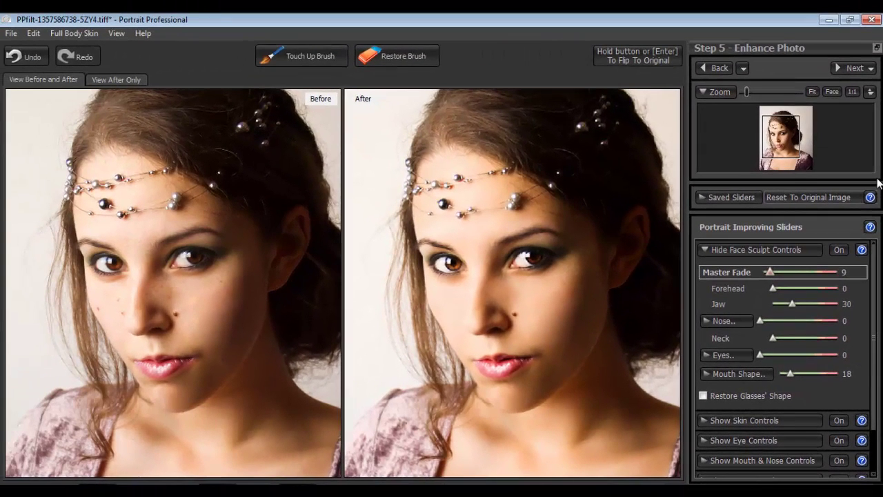
Choose Save & Return from the Next drop-down to send the portrait to Photoshop
{"action": "left_click", "coordinate": [858, 70]}
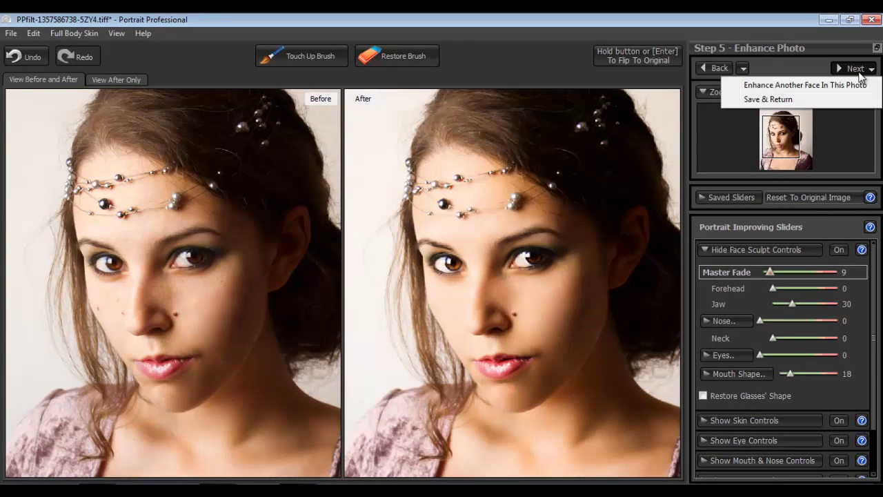
{"action": "left_click", "coordinate": [833, 101]}
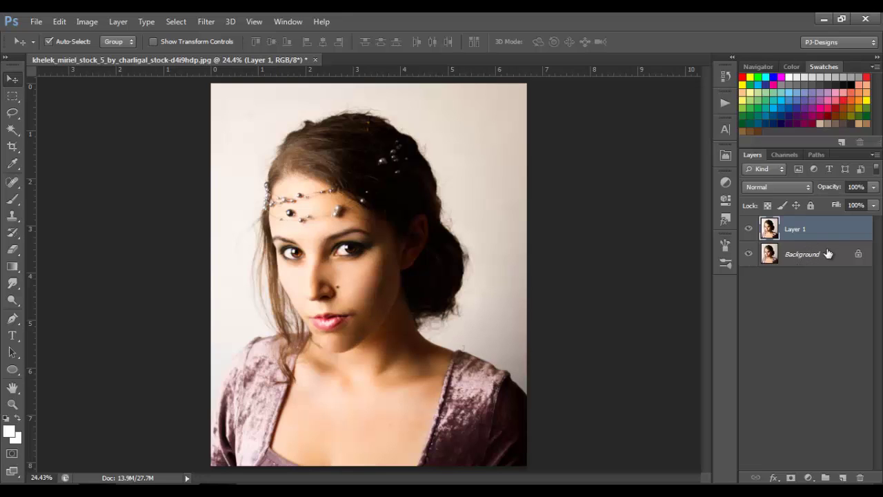
{"action": "left_click", "coordinate": [748, 228]}
{"action": "left_click", "coordinate": [748, 229]}
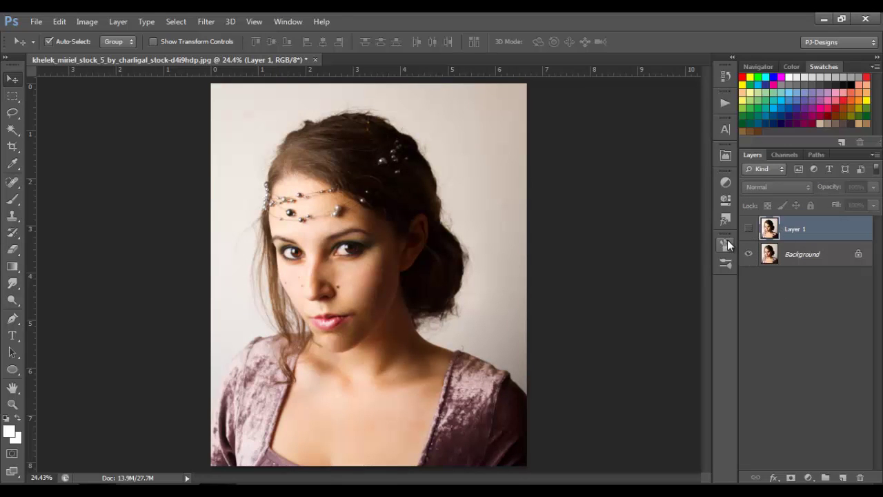
{"action": "left_click", "coordinate": [748, 231]}
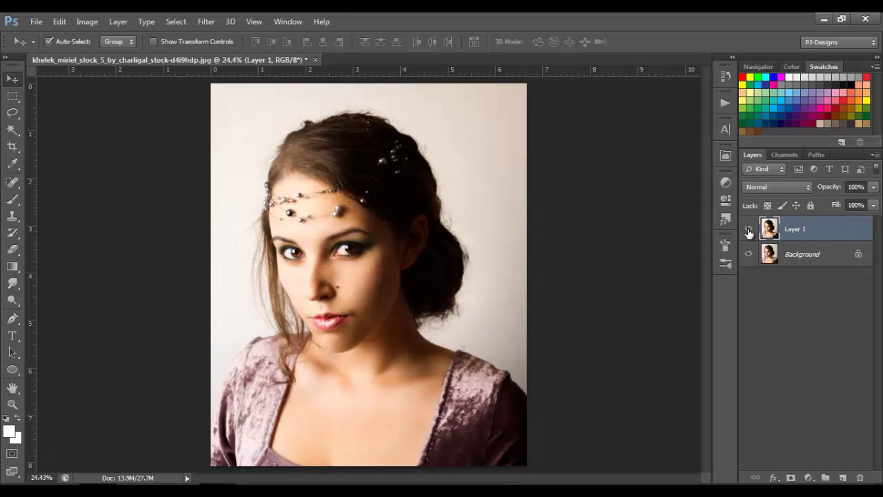
{"action": "left_click", "coordinate": [749, 231]}
{"action": "left_click", "coordinate": [748, 231]}
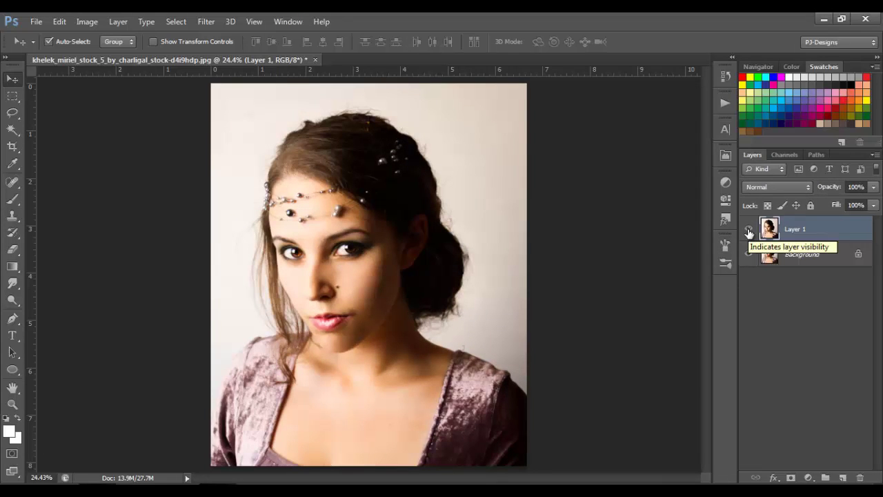
{"action": "left_click", "coordinate": [748, 231]}
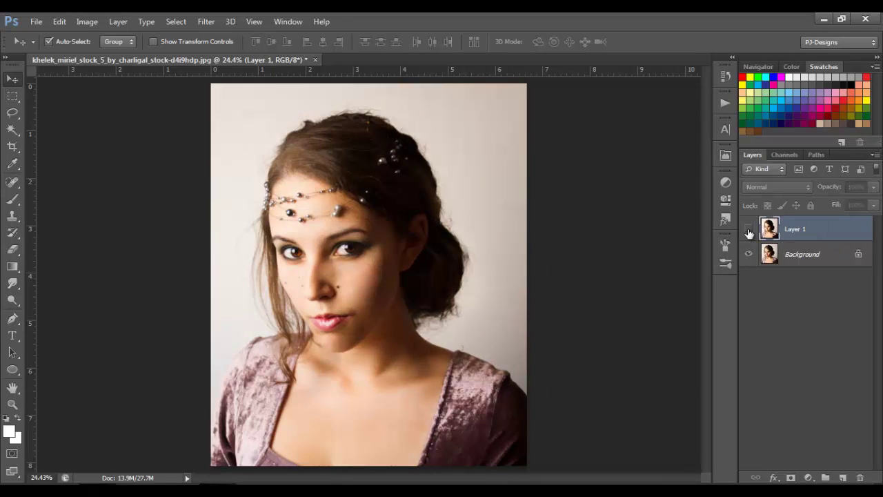
{"action": "left_click", "coordinate": [748, 232]}
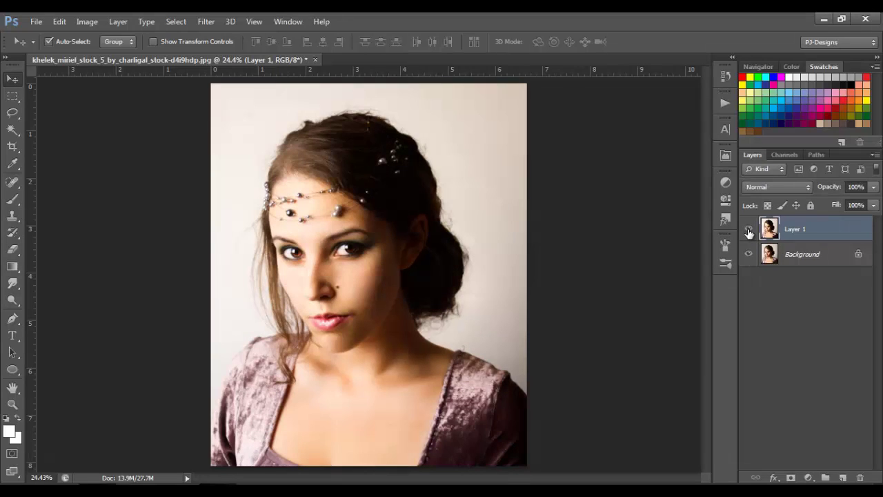
{"action": "left_click", "coordinate": [748, 232]}
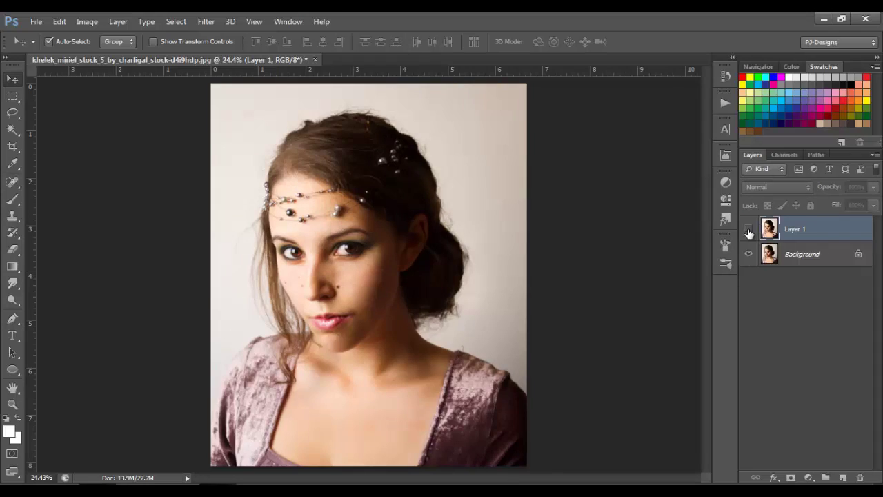
{"action": "left_click", "coordinate": [748, 232]}
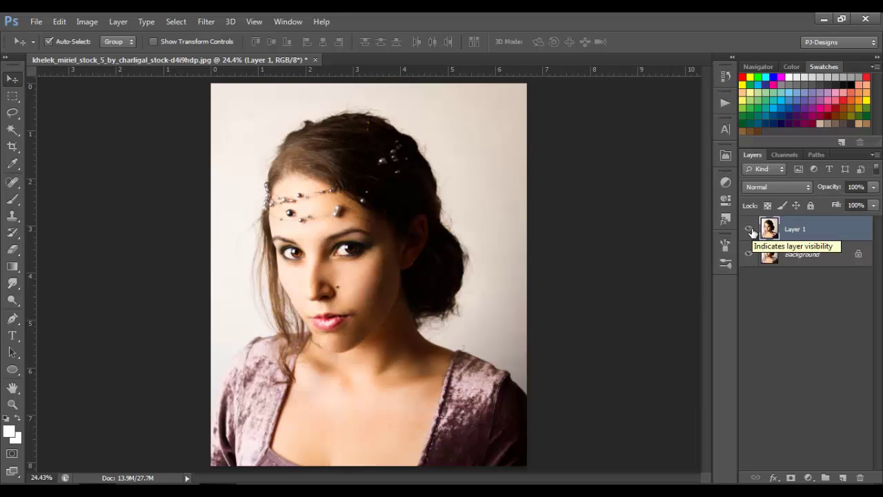
{"action": "left_click", "coordinate": [749, 232]}
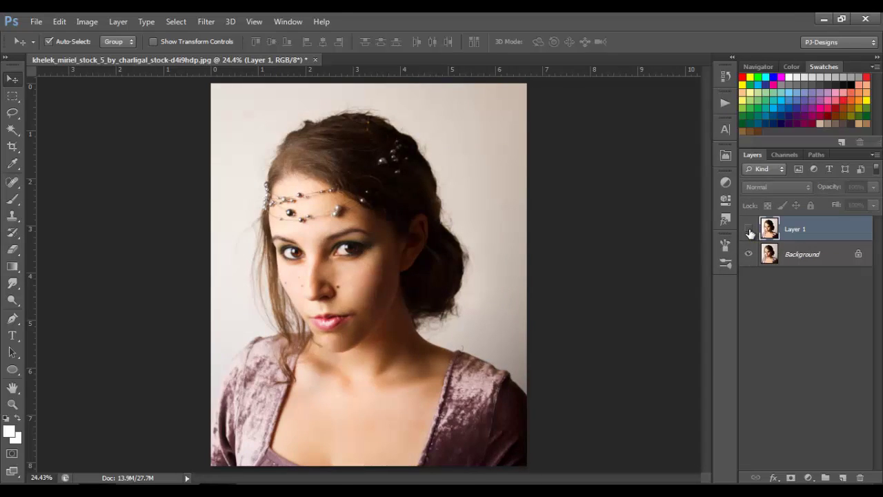
{"action": "left_click", "coordinate": [749, 232]}
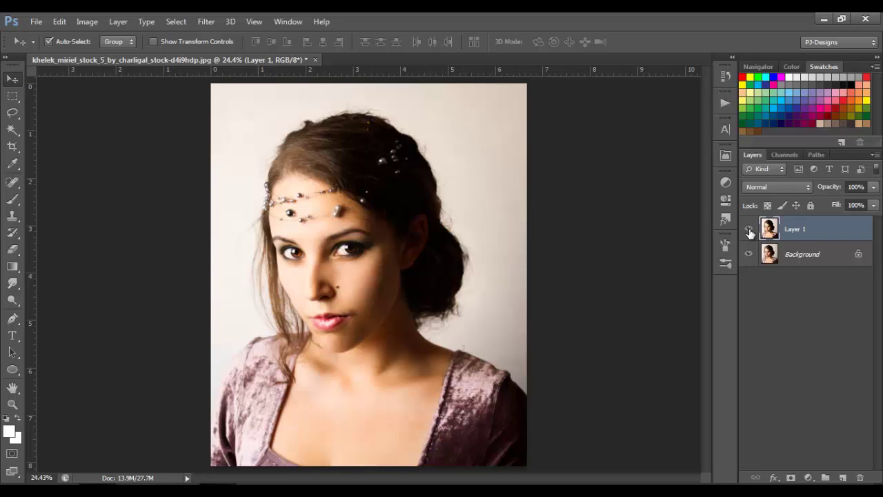
{"action": "left_click", "coordinate": [748, 230]}
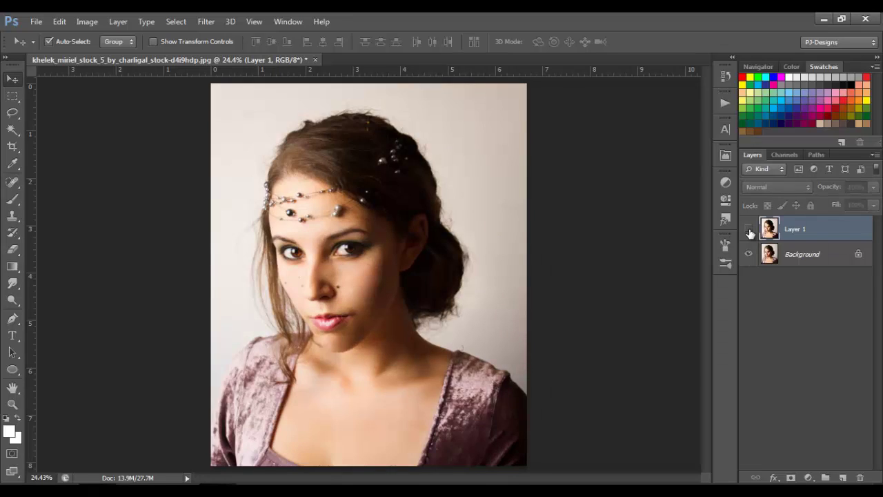
{"action": "left_click", "coordinate": [748, 229]}
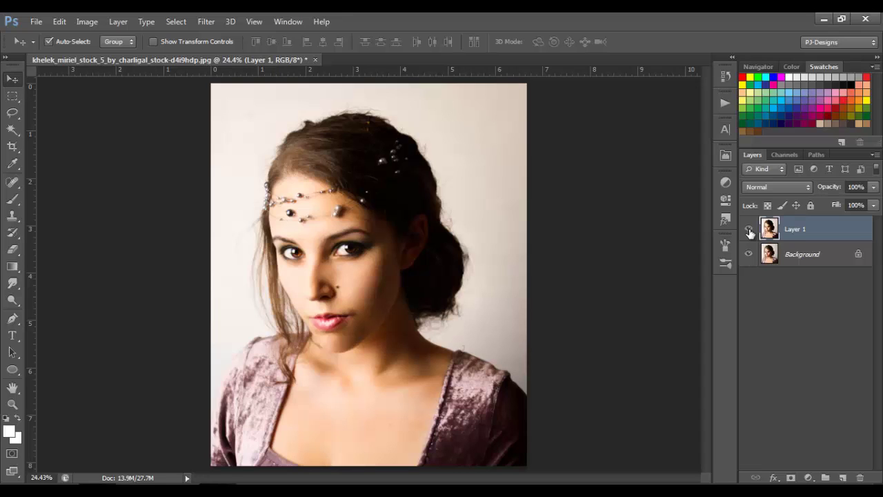
{"action": "left_click", "coordinate": [748, 230]}
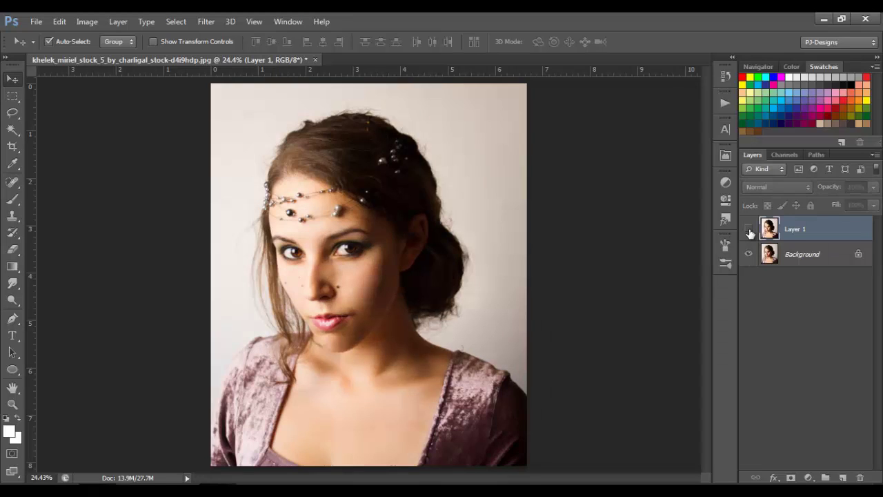
{"action": "left_click", "coordinate": [749, 229]}
{"action": "left_click", "coordinate": [748, 229]}
{"action": "left_click", "coordinate": [749, 229]}
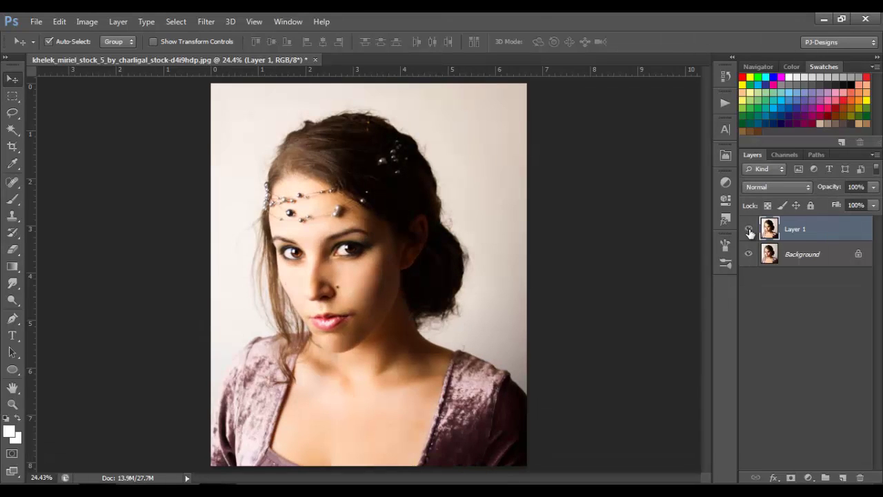
{"action": "left_click", "coordinate": [749, 229]}
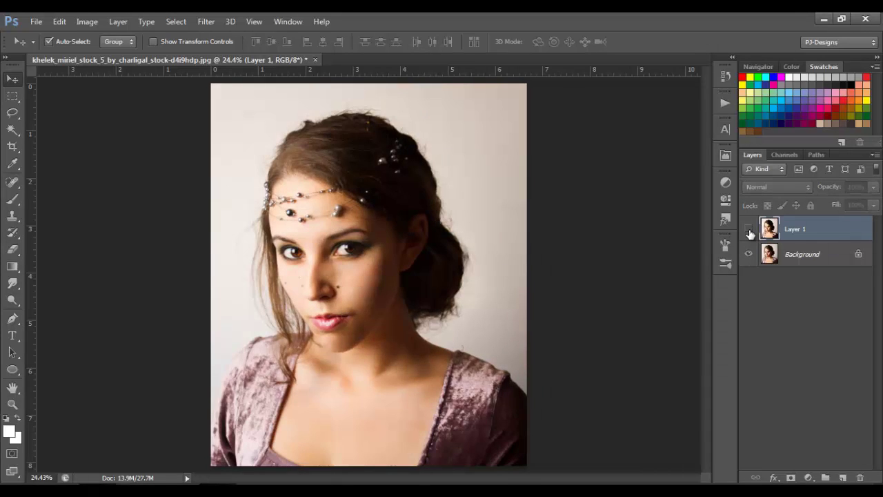
{"action": "left_click", "coordinate": [749, 230]}
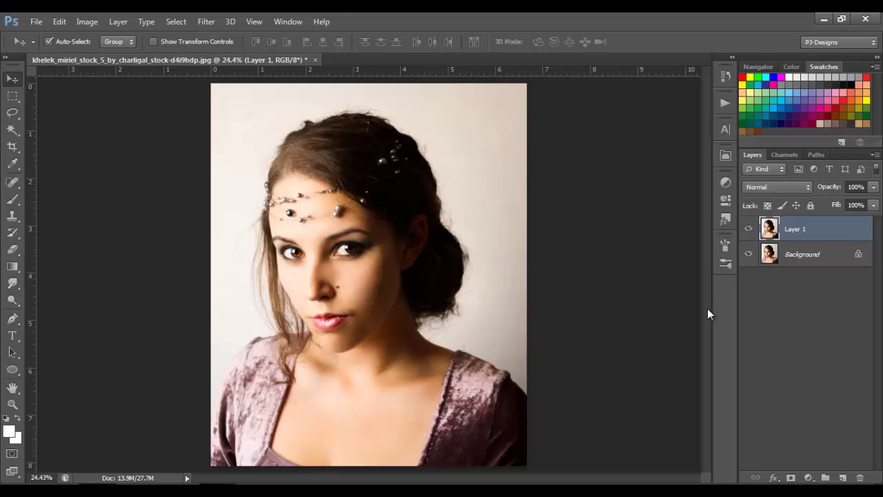
{"action": "left_click", "coordinate": [748, 229]}
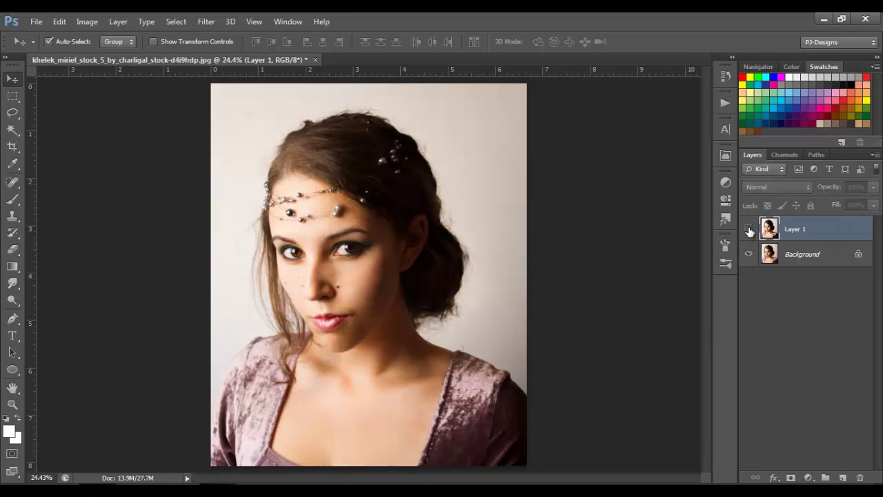
{"action": "left_click", "coordinate": [748, 229]}
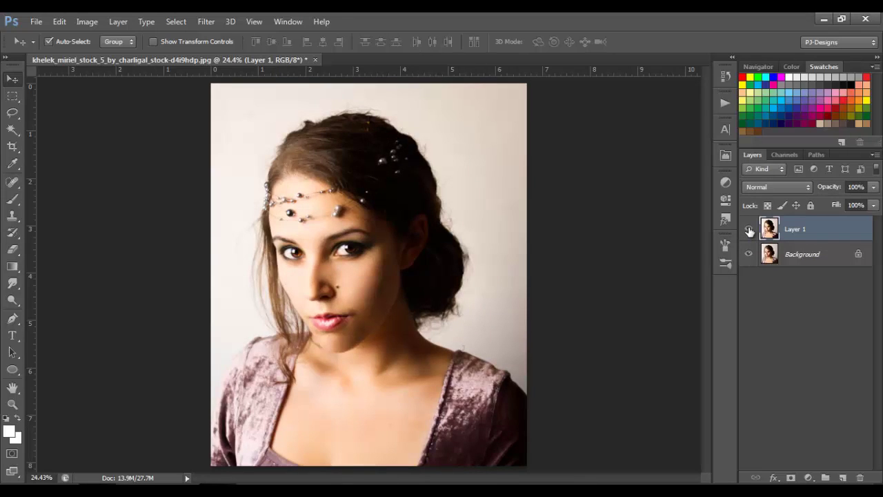